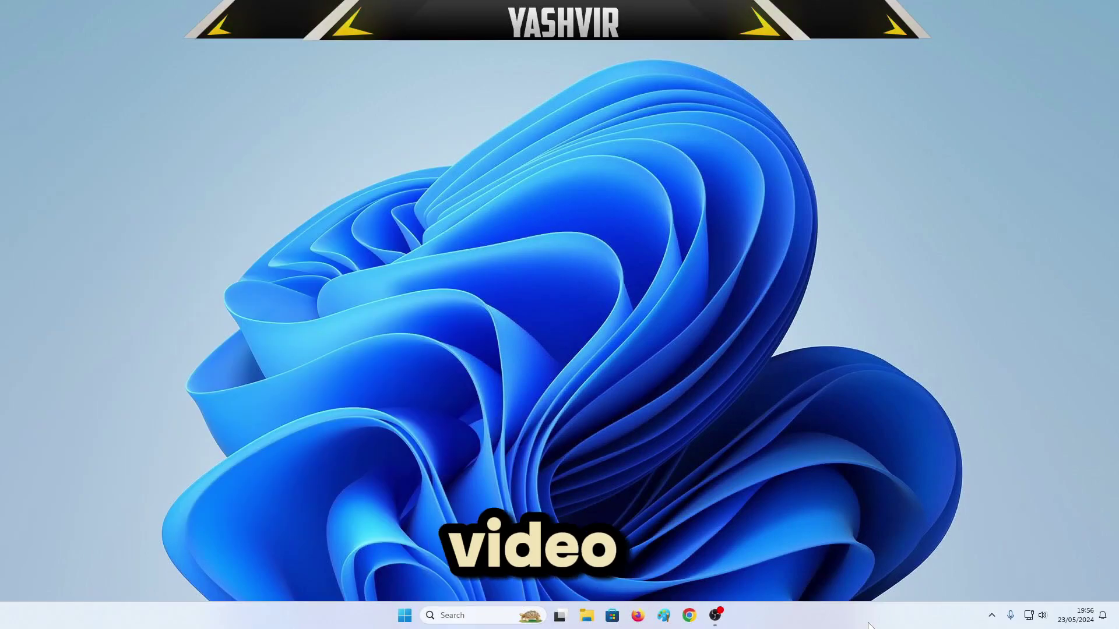
Step: Open the Virus & threat protection settings of Windows Security through the Privacy & security section of Windows Settings
{"action": "right_click", "coordinate": [404, 616]}
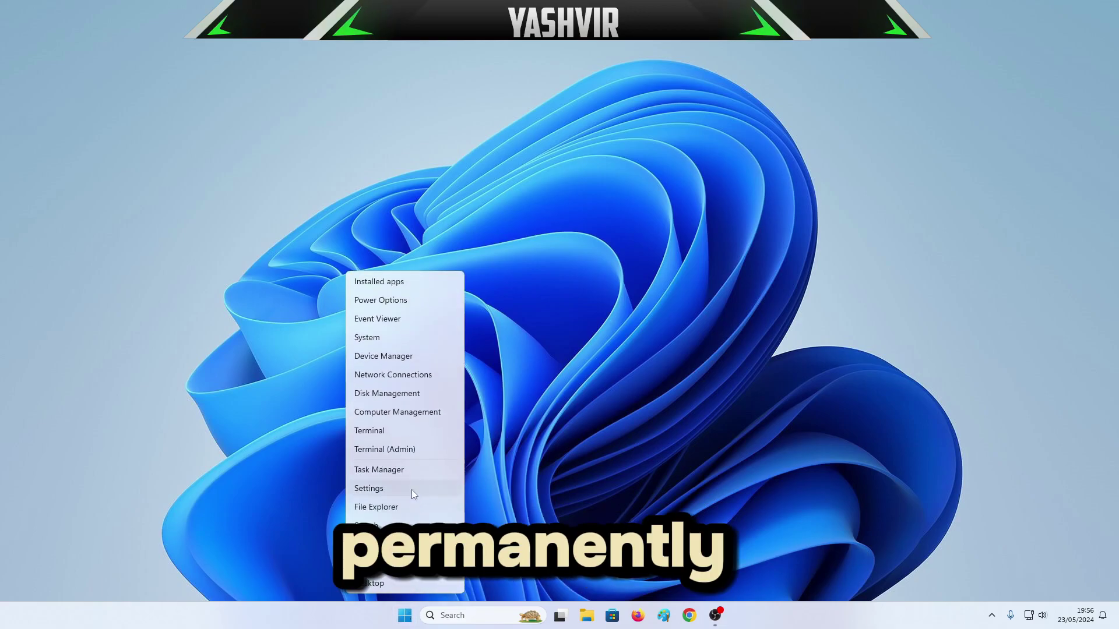
{"action": "left_click", "coordinate": [412, 489]}
{"action": "scroll", "coordinate": [642, 229], "scroll_direction": "down", "scroll_amount": 5}
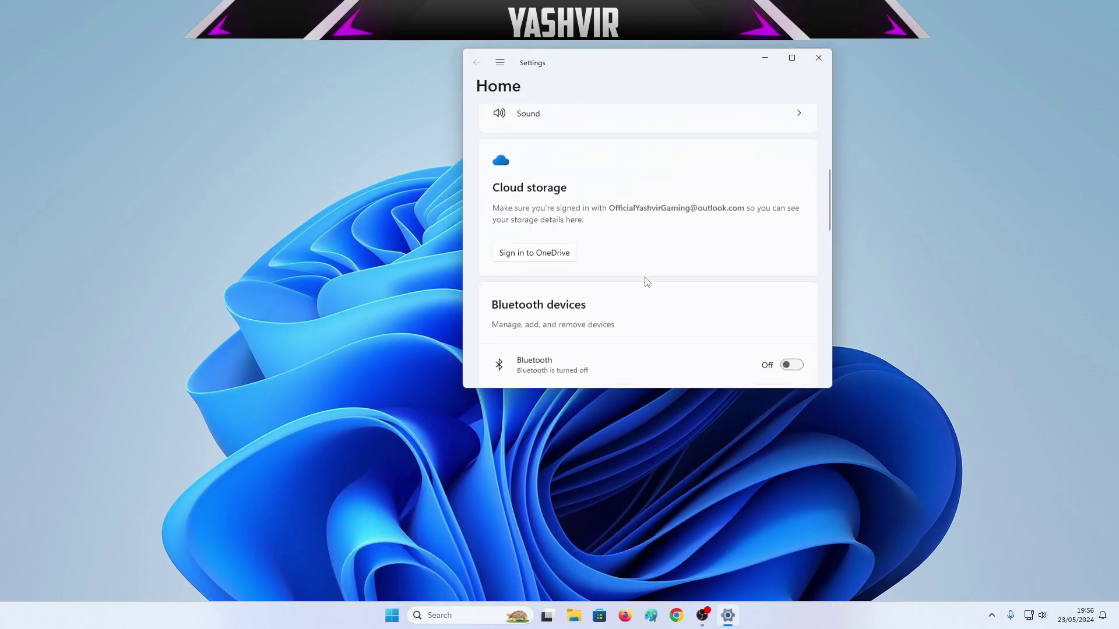
{"action": "scroll", "coordinate": [646, 278], "scroll_direction": "up", "scroll_amount": 5}
{"action": "left_click", "coordinate": [583, 325]}
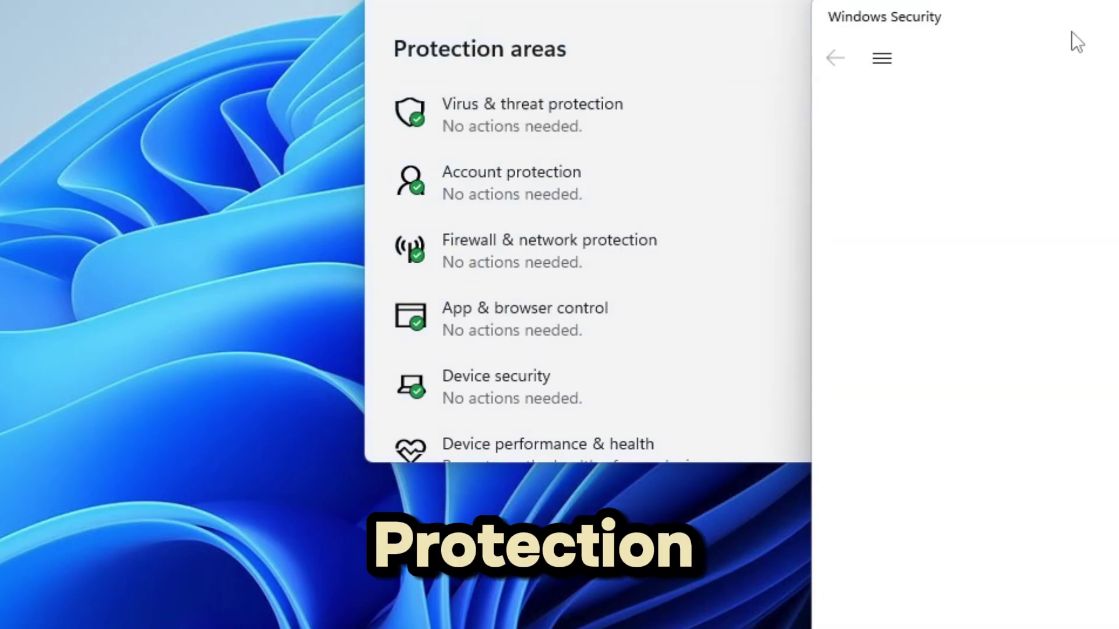
{"action": "scroll", "coordinate": [582, 262], "scroll_direction": "down", "scroll_amount": 5}
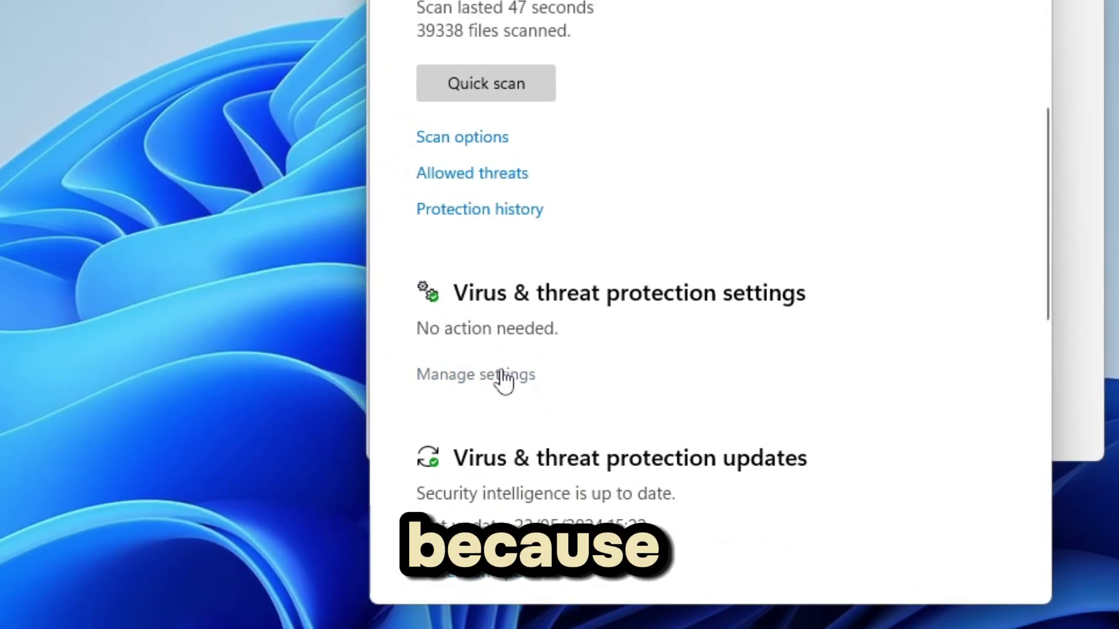
{"action": "left_click", "coordinate": [501, 373]}
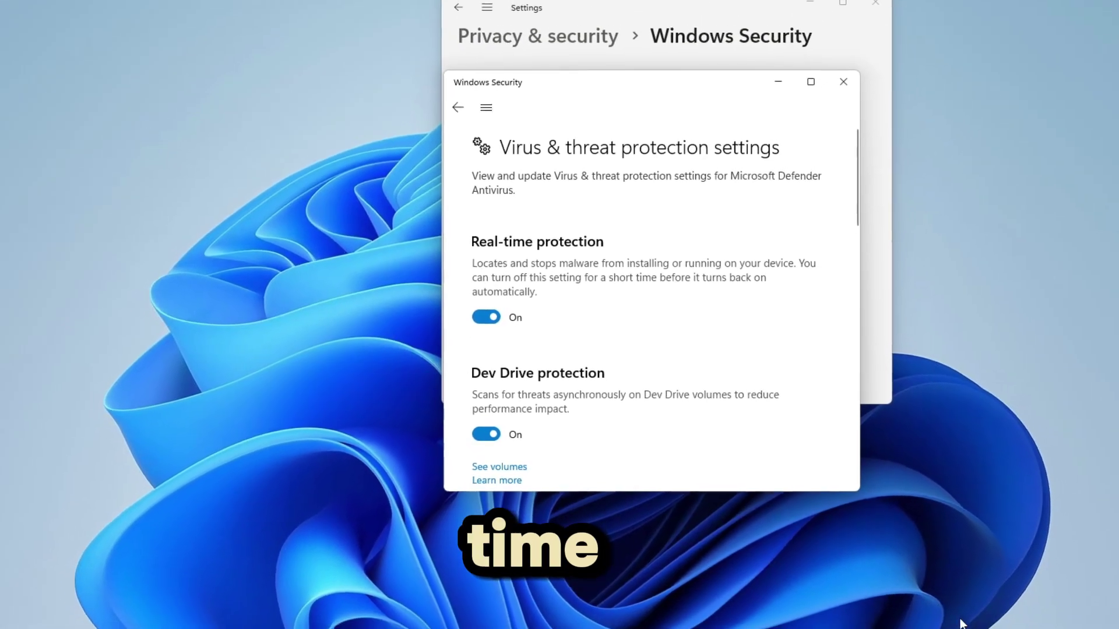
{"action": "right_click", "coordinate": [982, 590]}
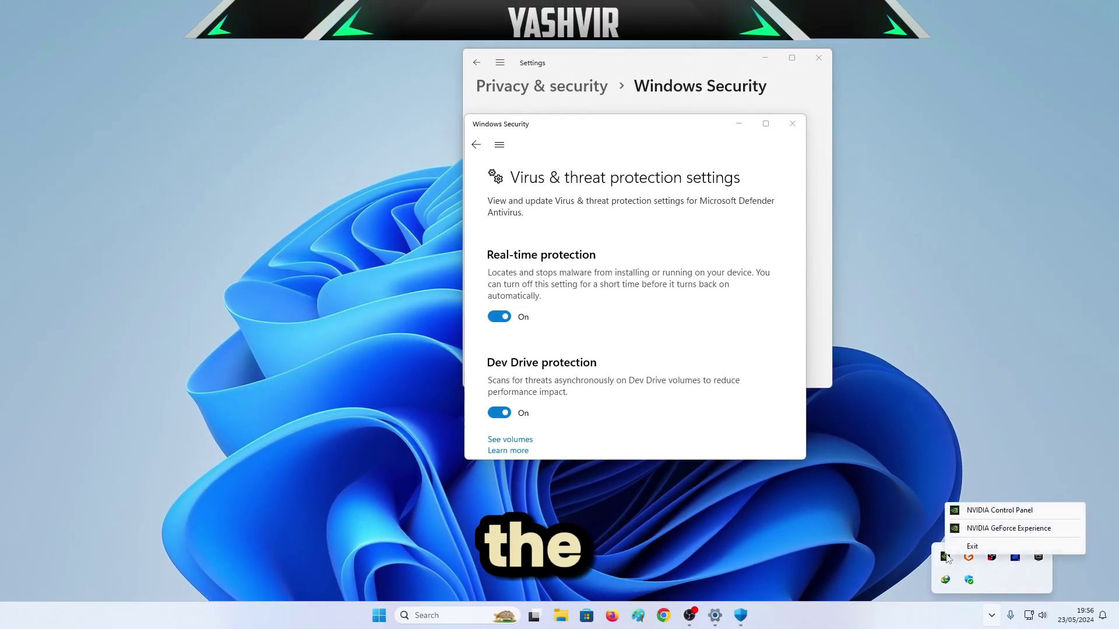
{"action": "left_click", "coordinate": [998, 530]}
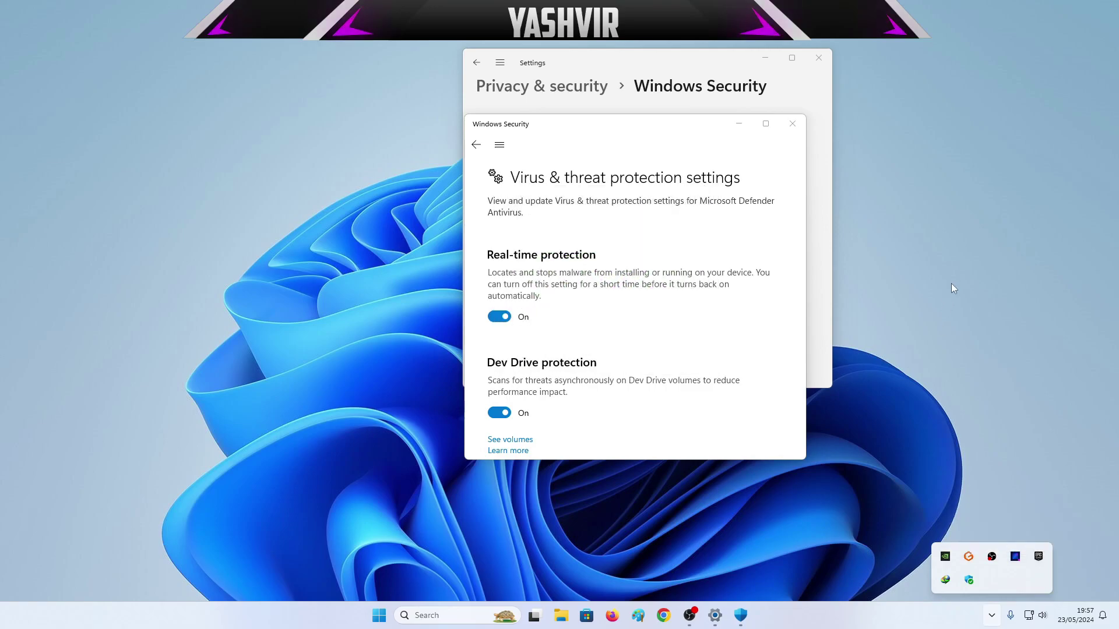
Step: Turn off Cloud-delivered protection and Automatic sample submission in the Virus & threat protection settings
{"action": "left_click_drag", "start_coordinate": [630, 132], "coordinate": [421, 121]}
{"action": "scroll", "coordinate": [297, 306], "scroll_direction": "down", "scroll_amount": 2}
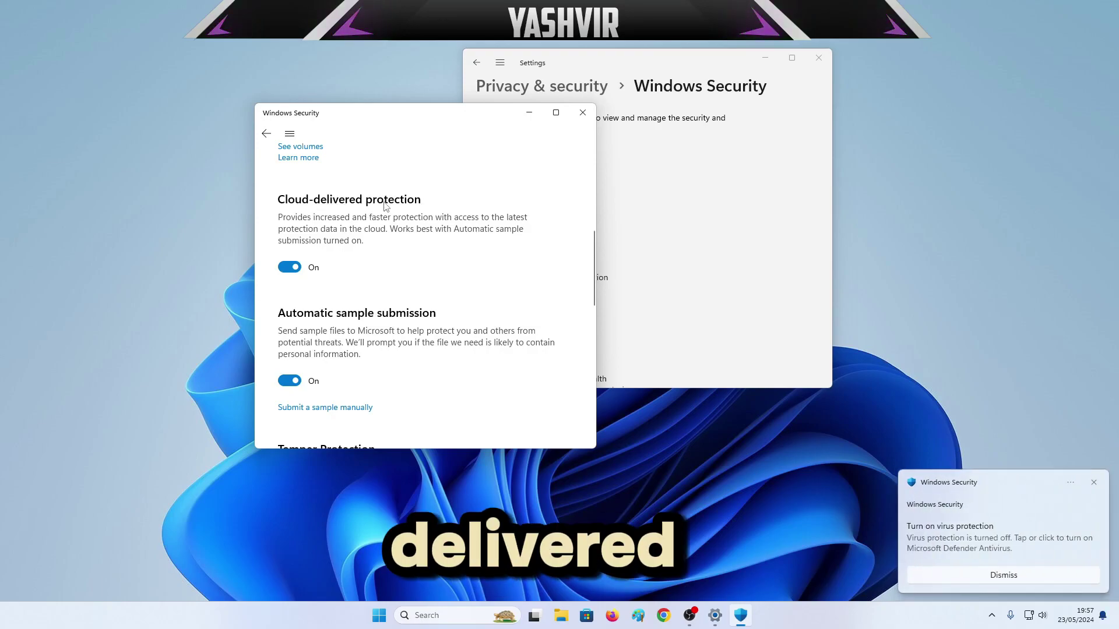
{"action": "left_click", "coordinate": [290, 267]}
{"action": "scroll", "coordinate": [314, 291], "scroll_direction": "down", "scroll_amount": 3}
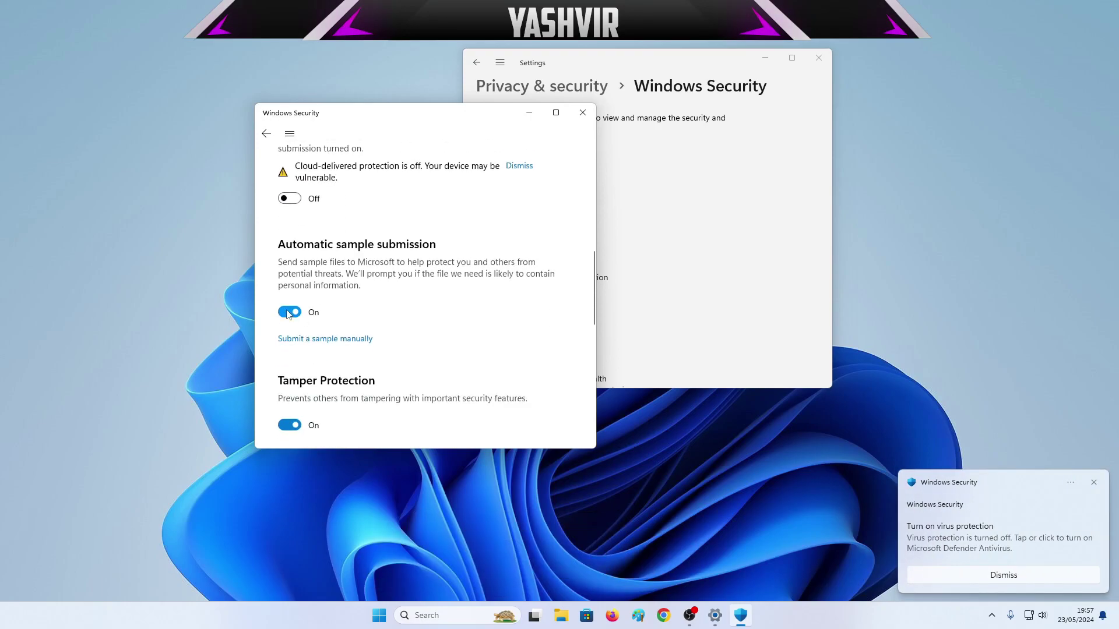
{"action": "left_click", "coordinate": [291, 336]}
Step: Switch Tamper Protection off and back on
{"action": "scroll", "coordinate": [347, 341], "scroll_direction": "down", "scroll_amount": 1}
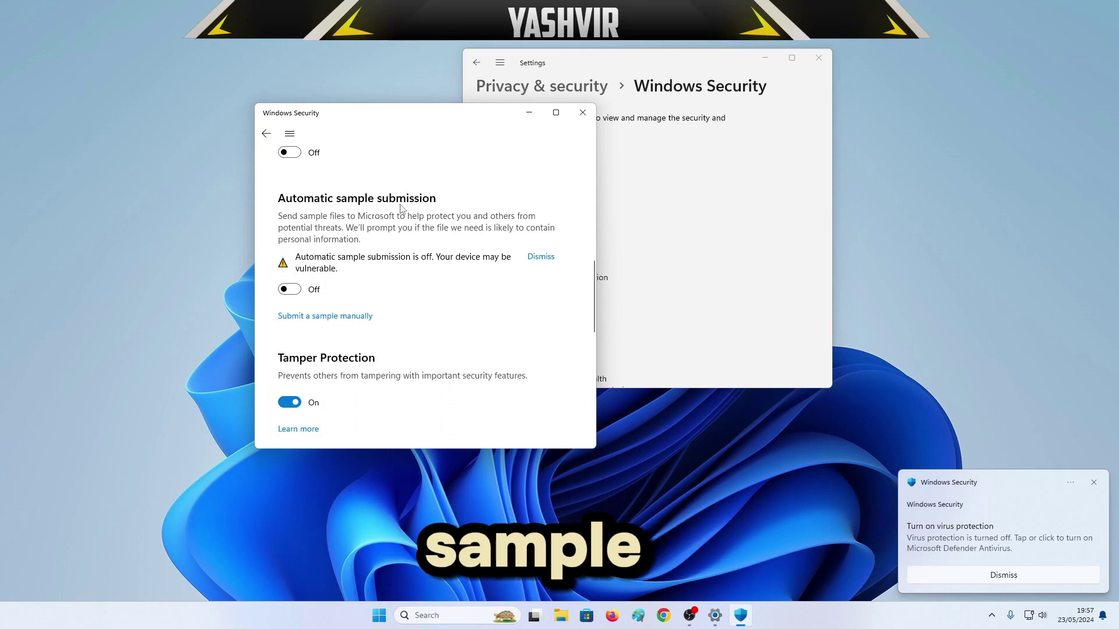
{"action": "scroll", "coordinate": [342, 269], "scroll_direction": "down", "scroll_amount": 2}
{"action": "left_click", "coordinate": [290, 310]}
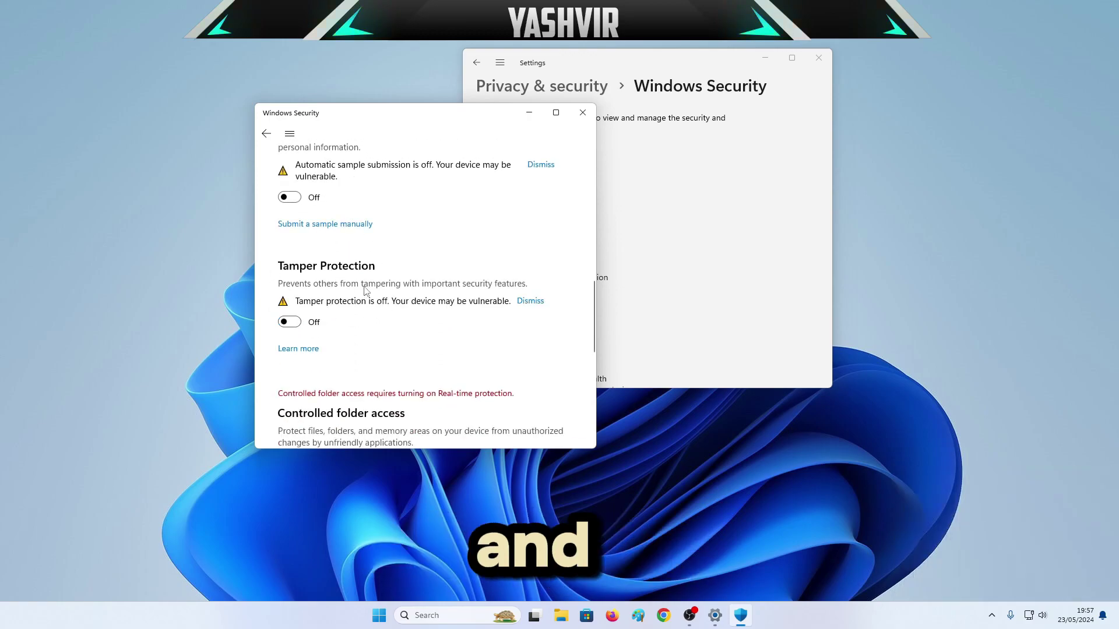
{"action": "left_click", "coordinate": [289, 322]}
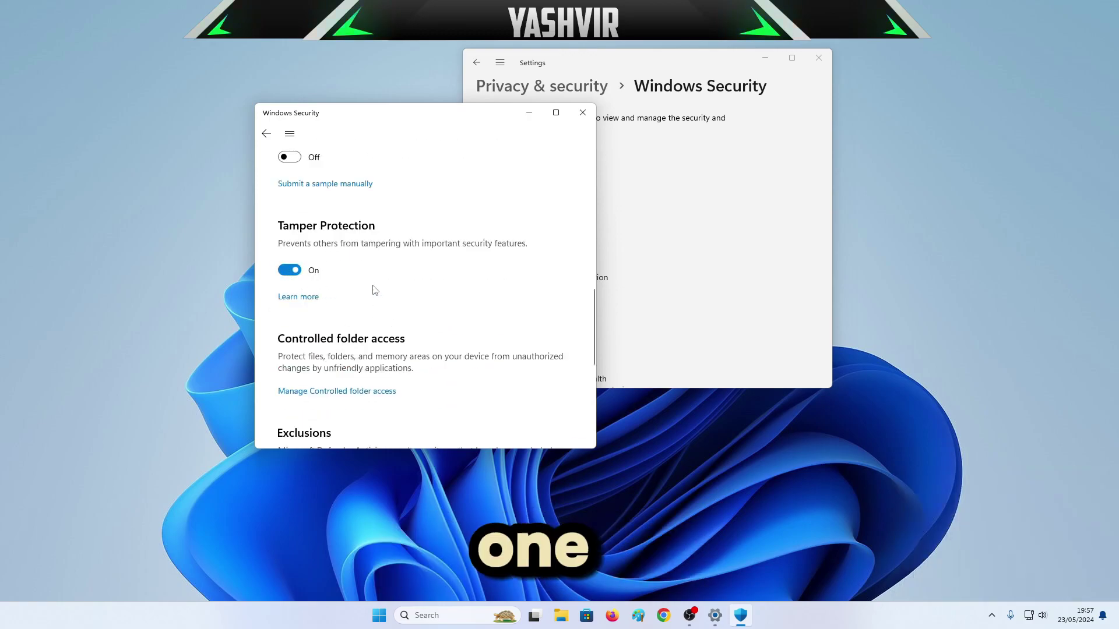
Step: Turn off Dev Drive protection and Real-time protection, and close the Windows Security and Settings windows
{"action": "scroll", "coordinate": [340, 306], "scroll_direction": "up", "scroll_amount": 2}
{"action": "scroll", "coordinate": [347, 337], "scroll_direction": "up", "scroll_amount": 8}
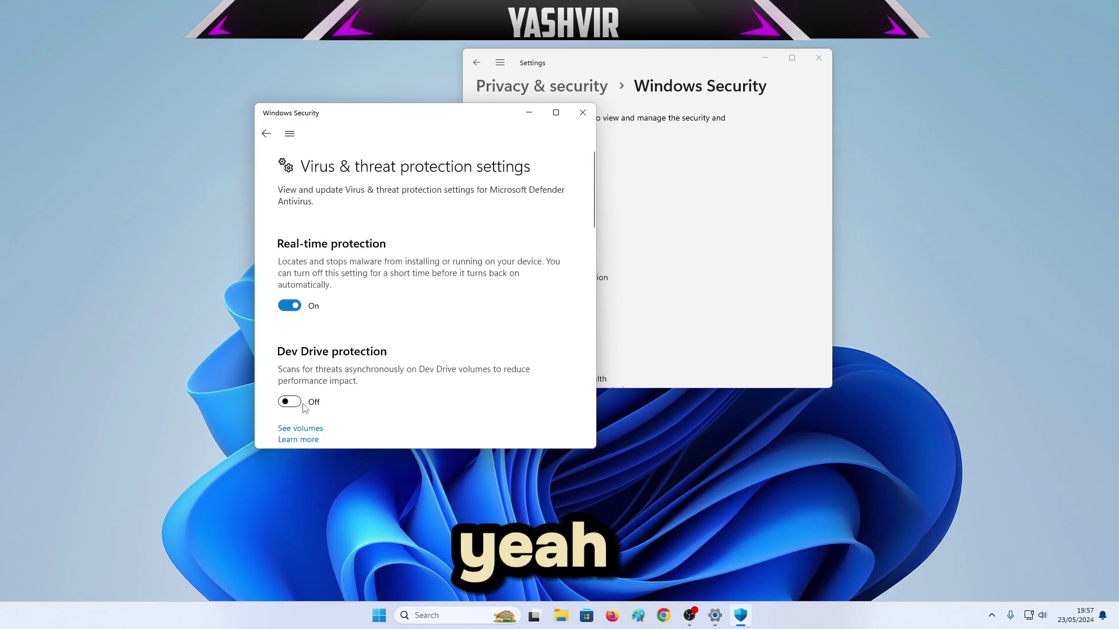
{"action": "left_click", "coordinate": [286, 306]}
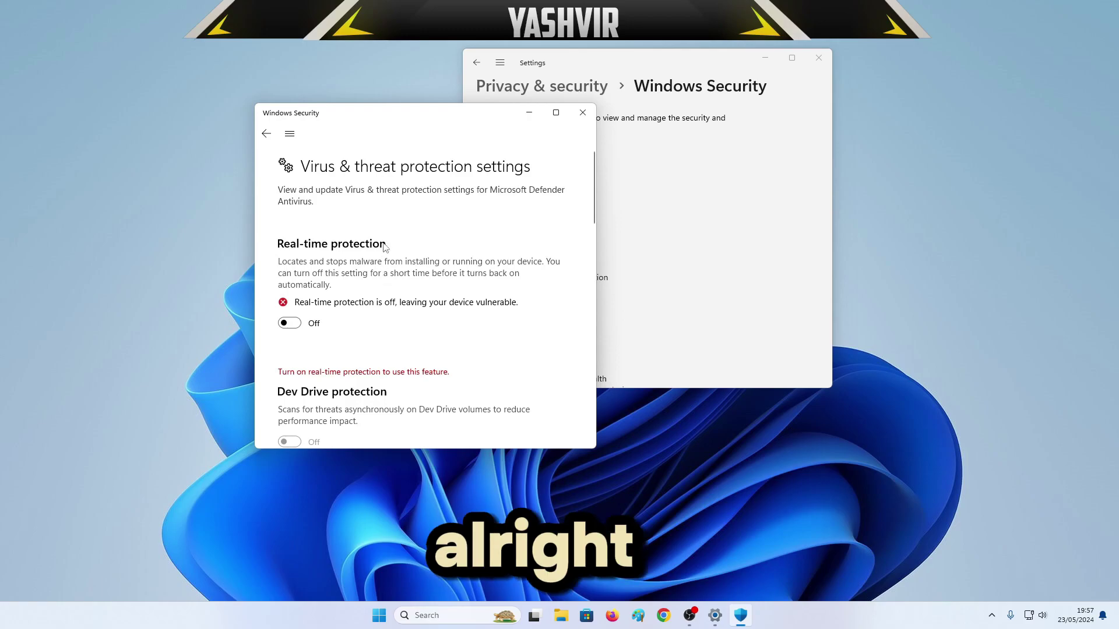
{"action": "left_click", "coordinate": [582, 113]}
{"action": "left_click", "coordinate": [819, 57]}
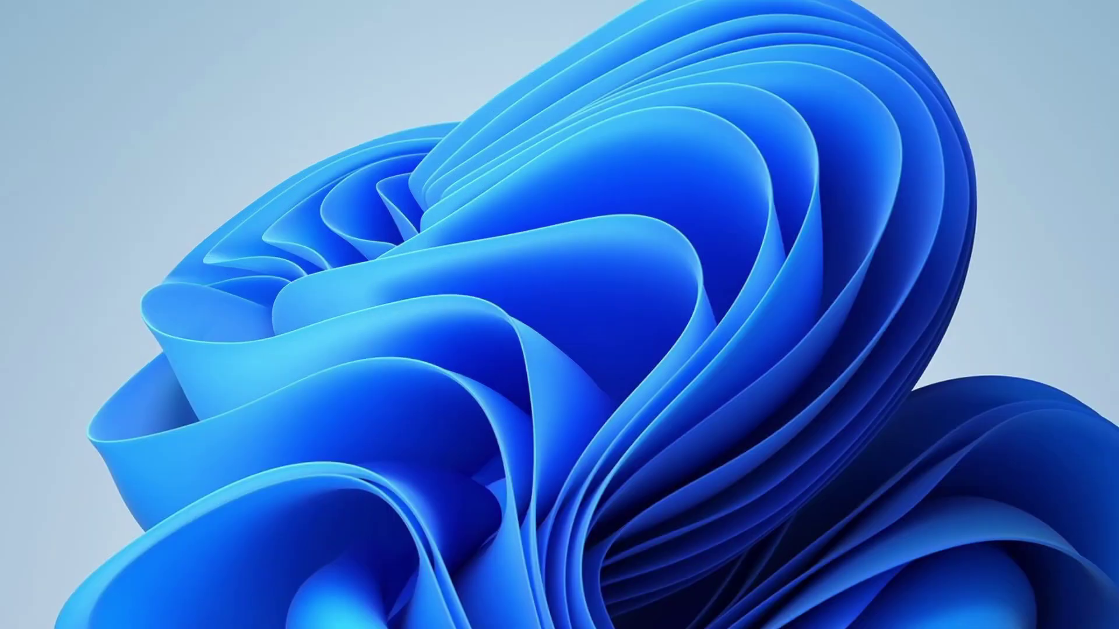
Step: Search Windows for Task Scheduler and open it
{"action": "left_click", "coordinate": [460, 613]}
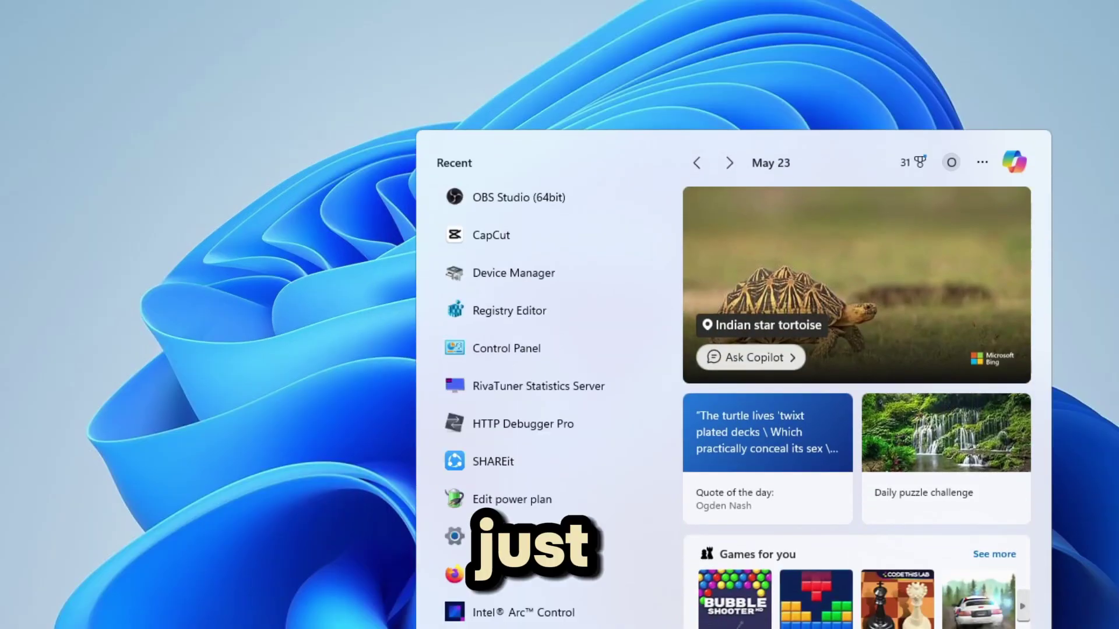
{"action": "type", "text": "task sche"}
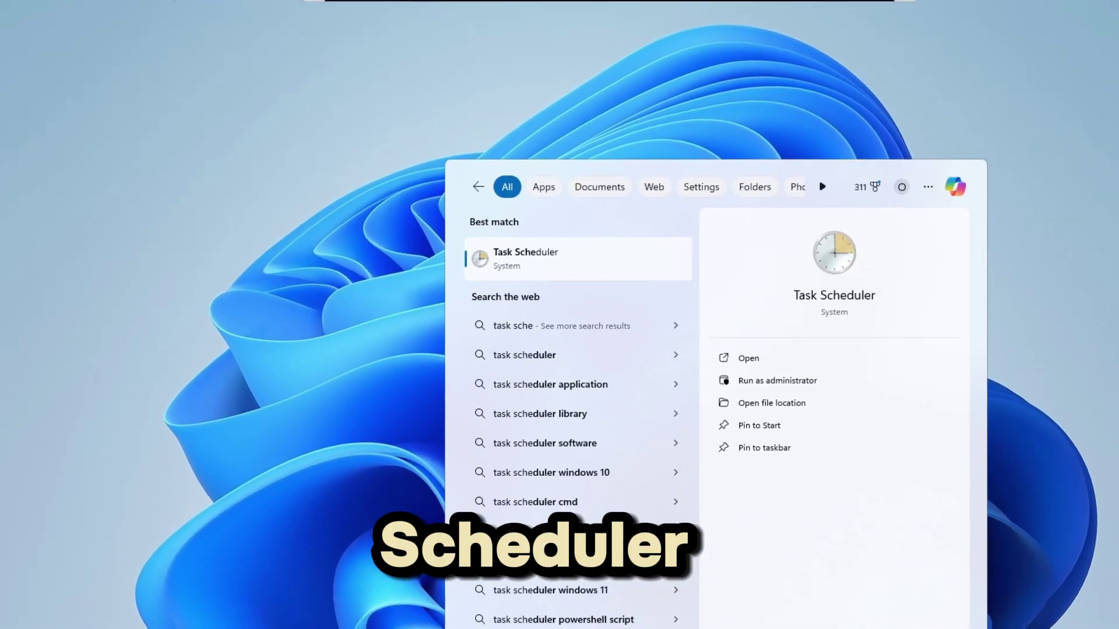
{"action": "left_click", "coordinate": [748, 358]}
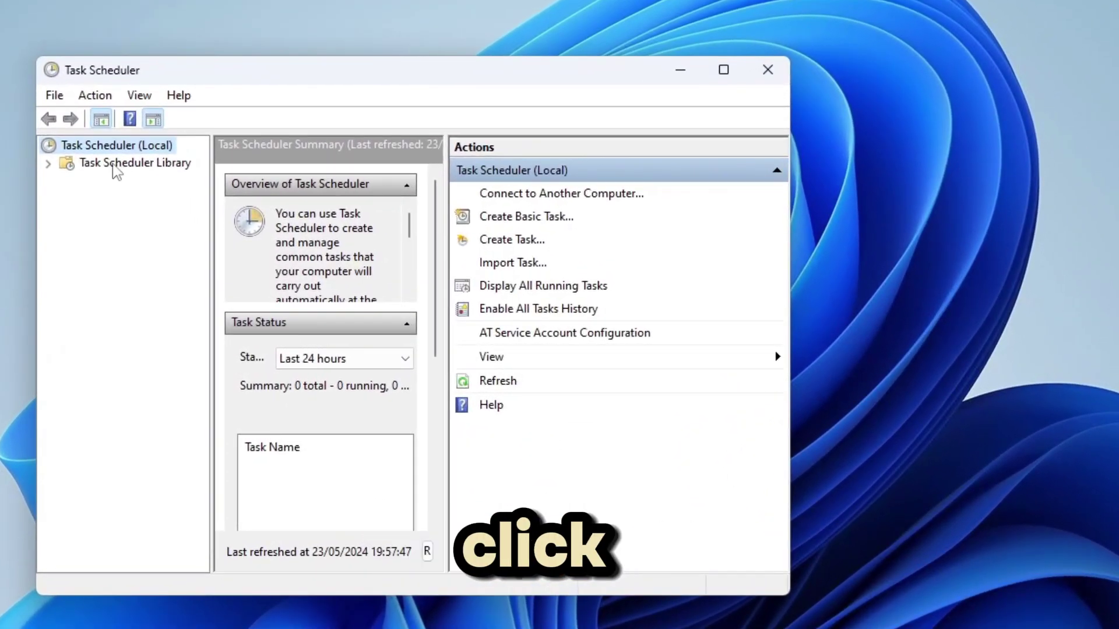
Step: Widen the Task Scheduler folder tree and open the Windows Defender folder under Task Scheduler Library > Microsoft > Windows
{"action": "left_click", "coordinate": [116, 165]}
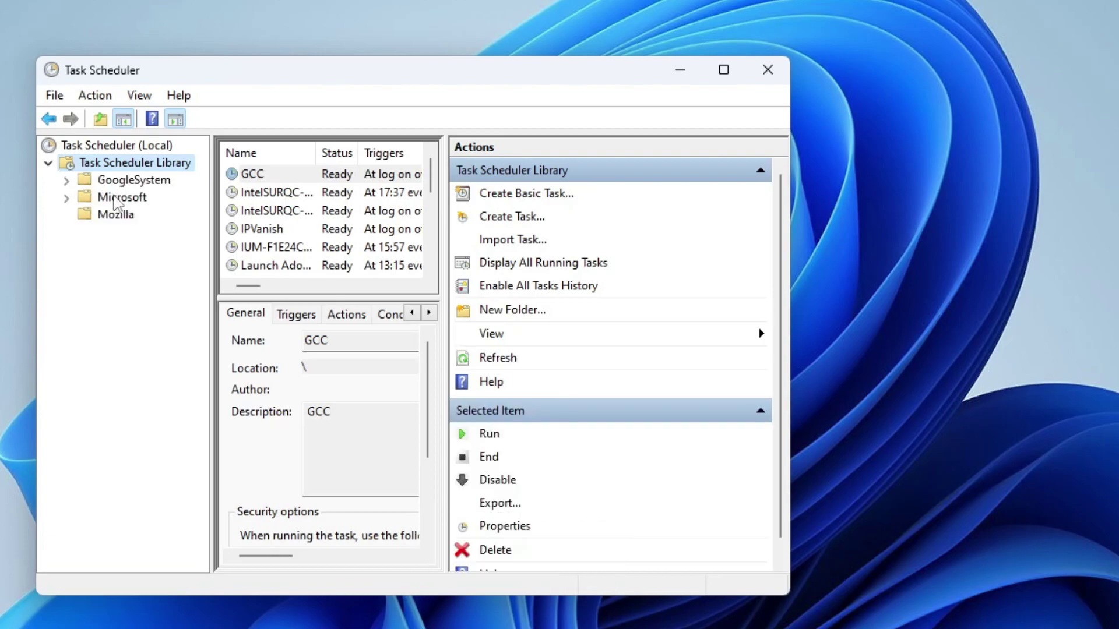
{"action": "left_click", "coordinate": [89, 201]}
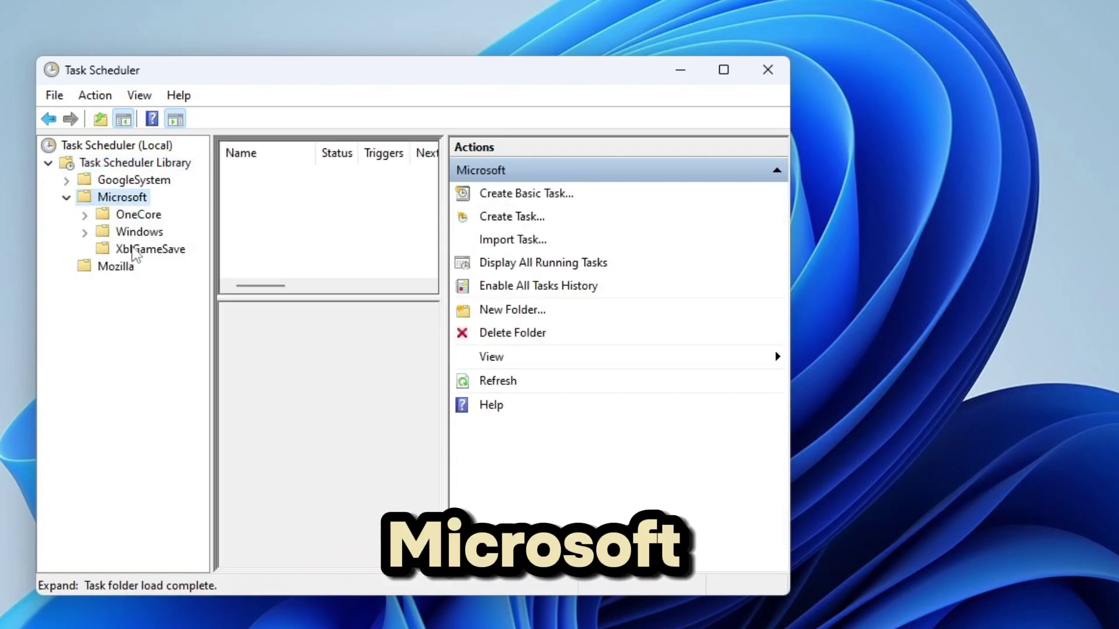
{"action": "left_click", "coordinate": [125, 233]}
{"action": "left_click", "coordinate": [85, 232]}
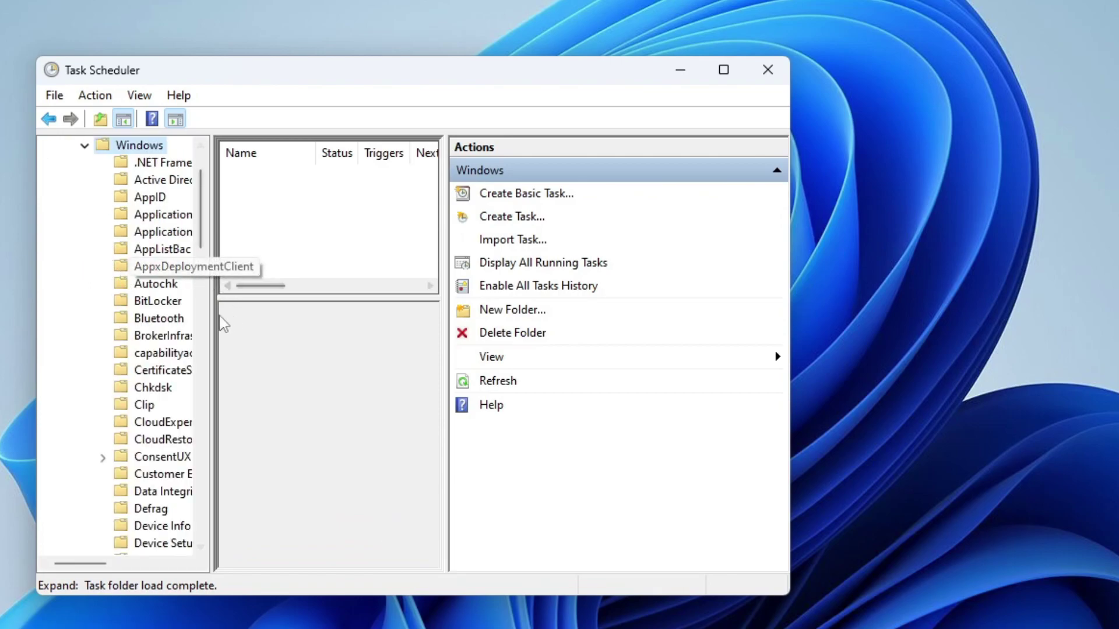
{"action": "left_click_drag", "start_coordinate": [216, 323], "coordinate": [345, 331]}
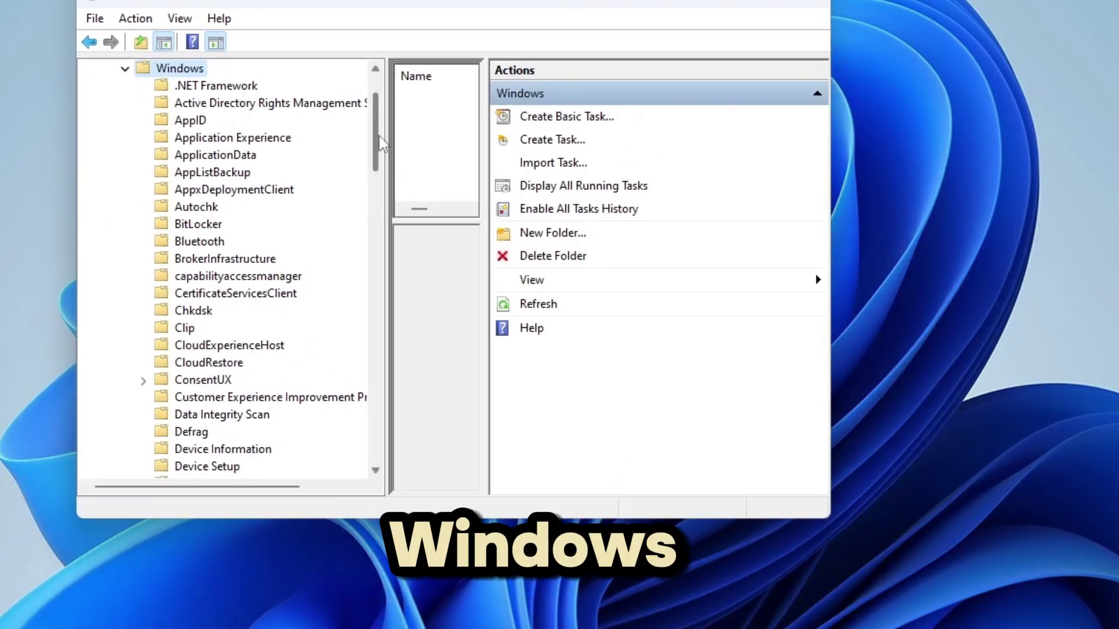
{"action": "scroll", "coordinate": [337, 264], "scroll_direction": "down", "scroll_amount": 4}
{"action": "left_click_drag", "start_coordinate": [377, 186], "coordinate": [382, 410]}
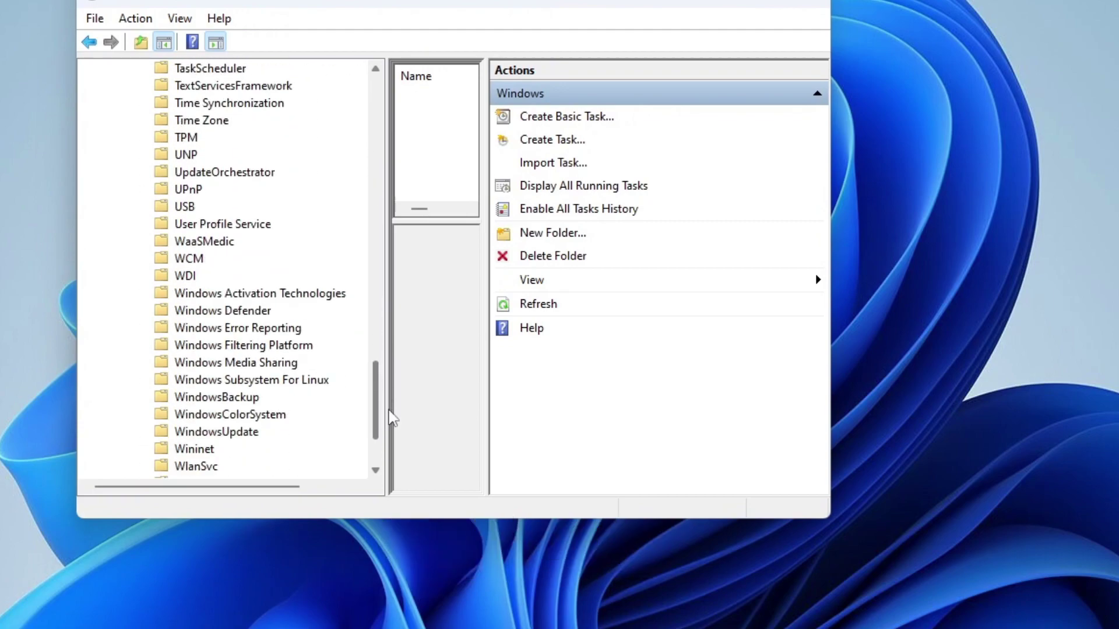
{"action": "left_click", "coordinate": [233, 312]}
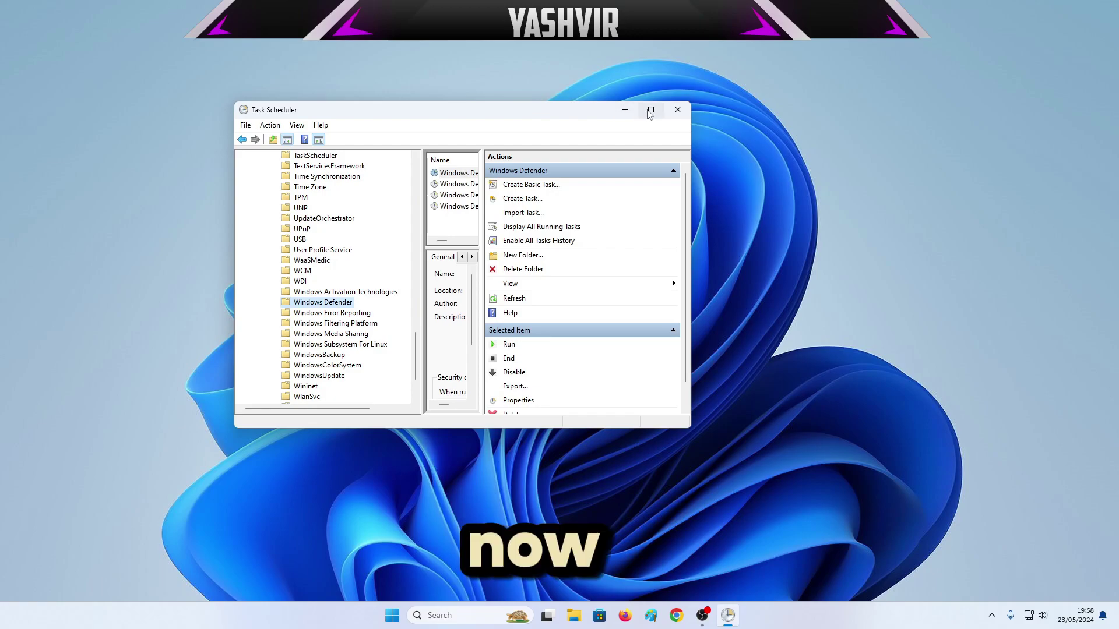
Step: Widen the Name column in the maximized task list and open the available actions for the Windows Defender Cache Maintenance task
{"action": "left_click", "coordinate": [651, 110]}
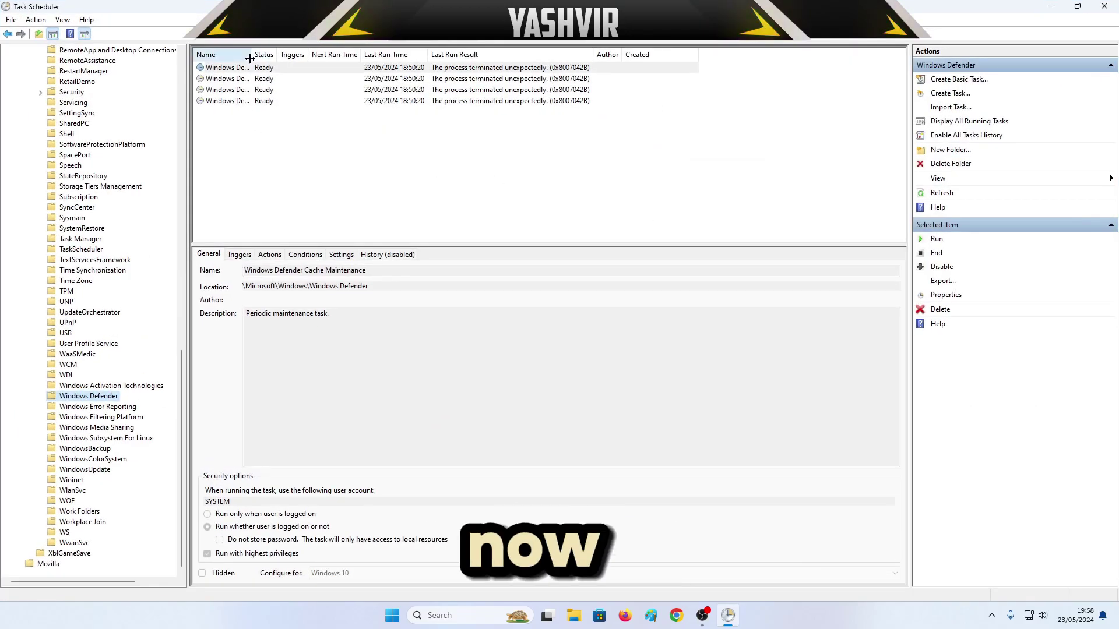
{"action": "left_click_drag", "start_coordinate": [250, 59], "coordinate": [326, 55]}
{"action": "left_click", "coordinate": [290, 70]}
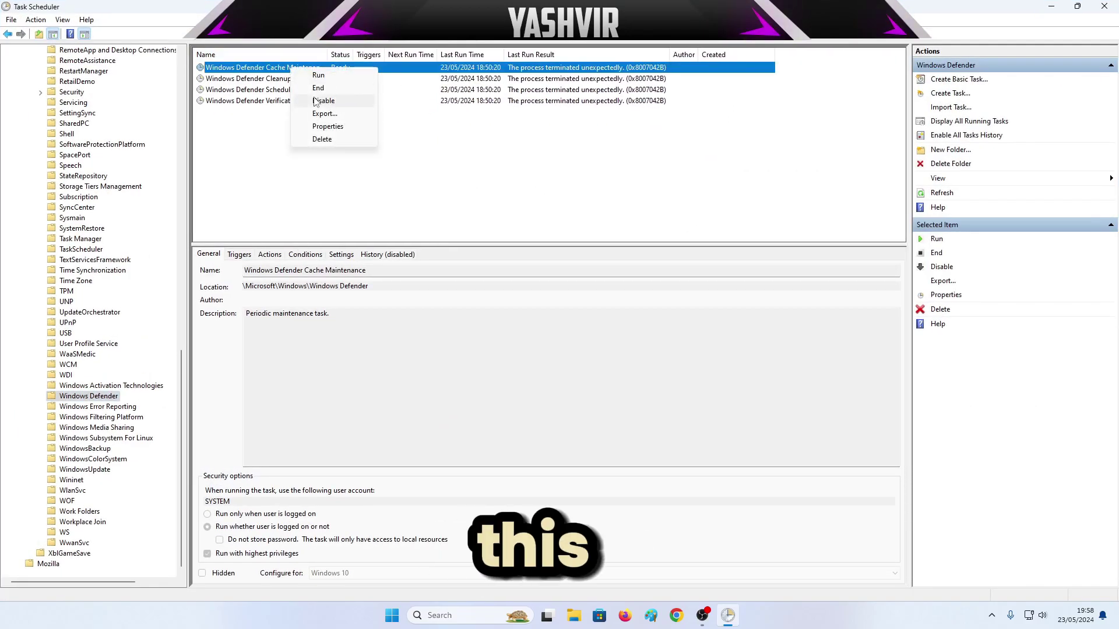
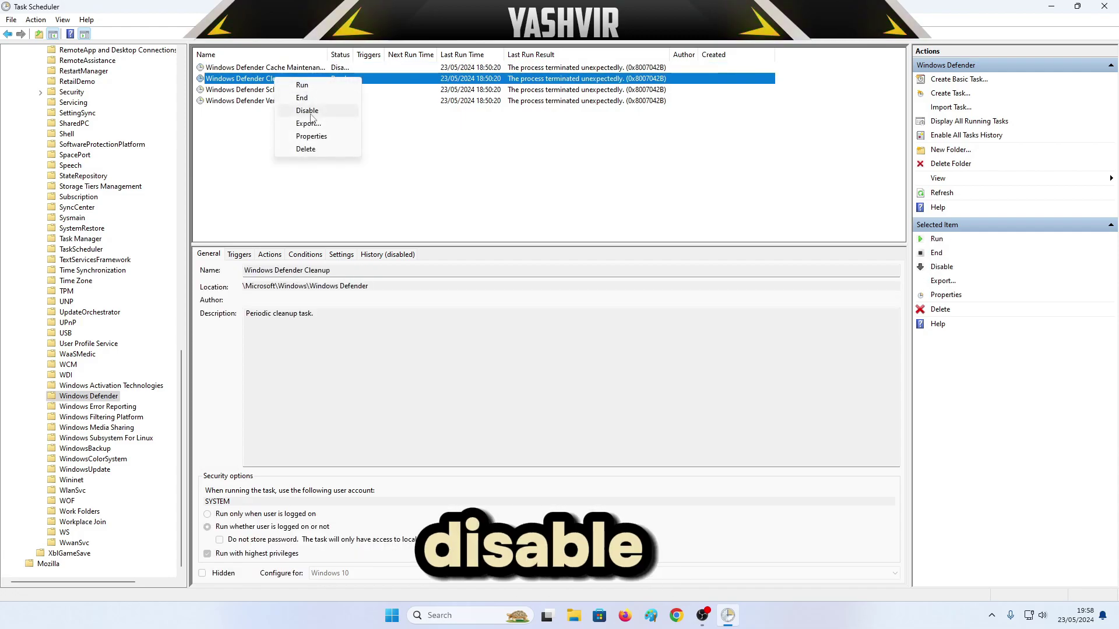
Step: Disable the Windows Defender Scheduled Scan and Windows Defender Verification tasks, and close Task Scheduler
{"action": "right_click", "coordinate": [274, 91]}
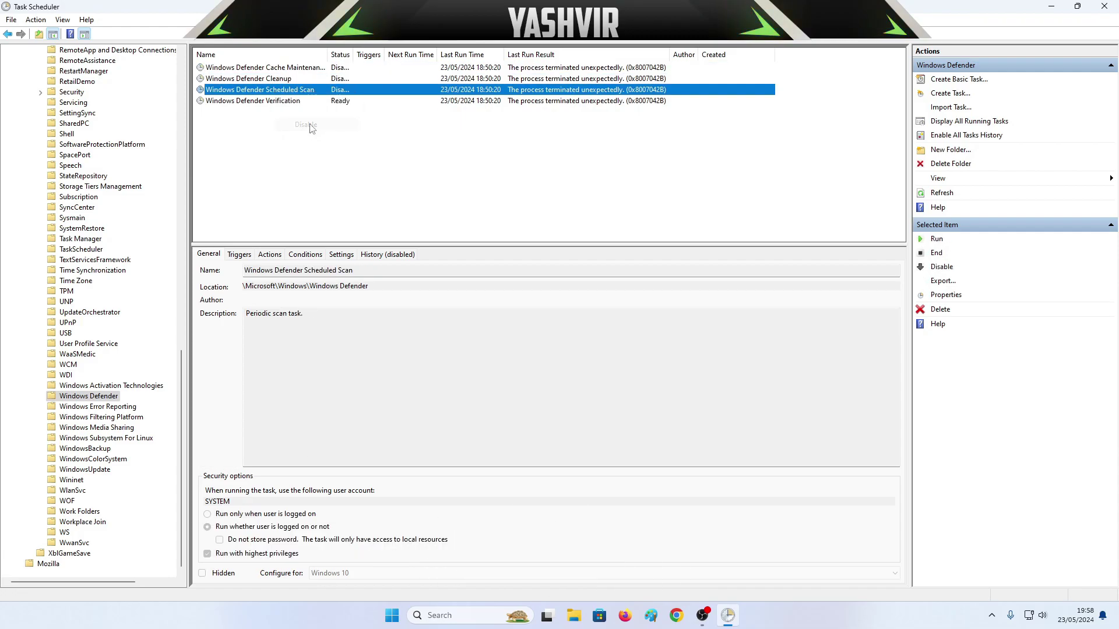
{"action": "right_click", "coordinate": [300, 100]}
{"action": "left_click", "coordinate": [323, 134]}
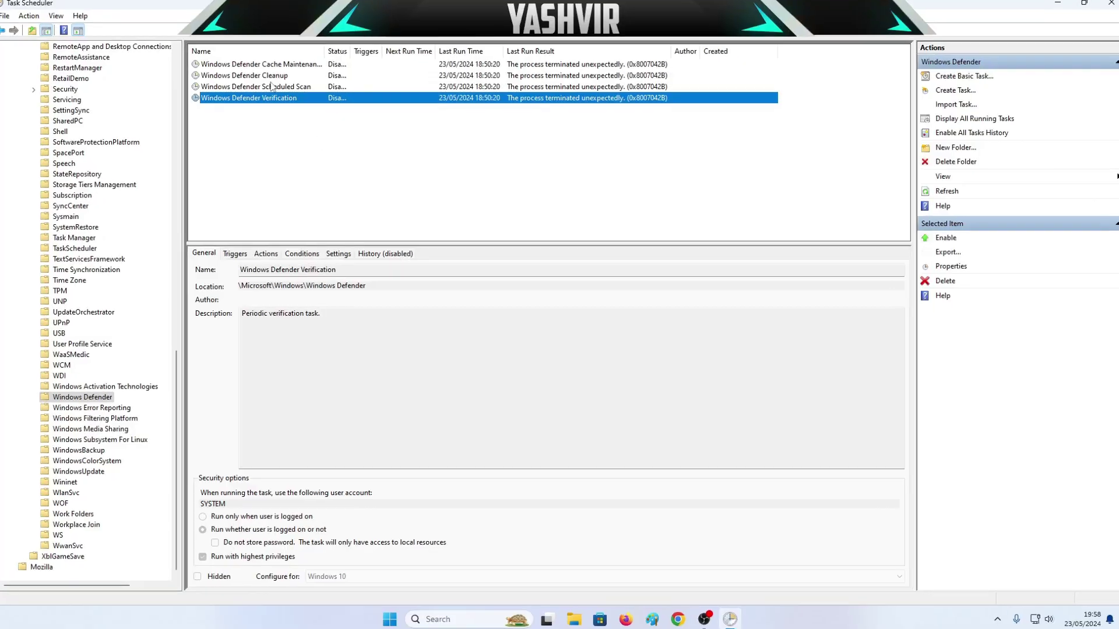
{"action": "mouse_move", "coordinate": [276, 127]}
{"action": "left_mouse_down"}
{"action": "mouse_move", "coordinate": [227, 62]}
{"action": "mouse_move", "coordinate": [277, 136]}
{"action": "left_mouse_up"}
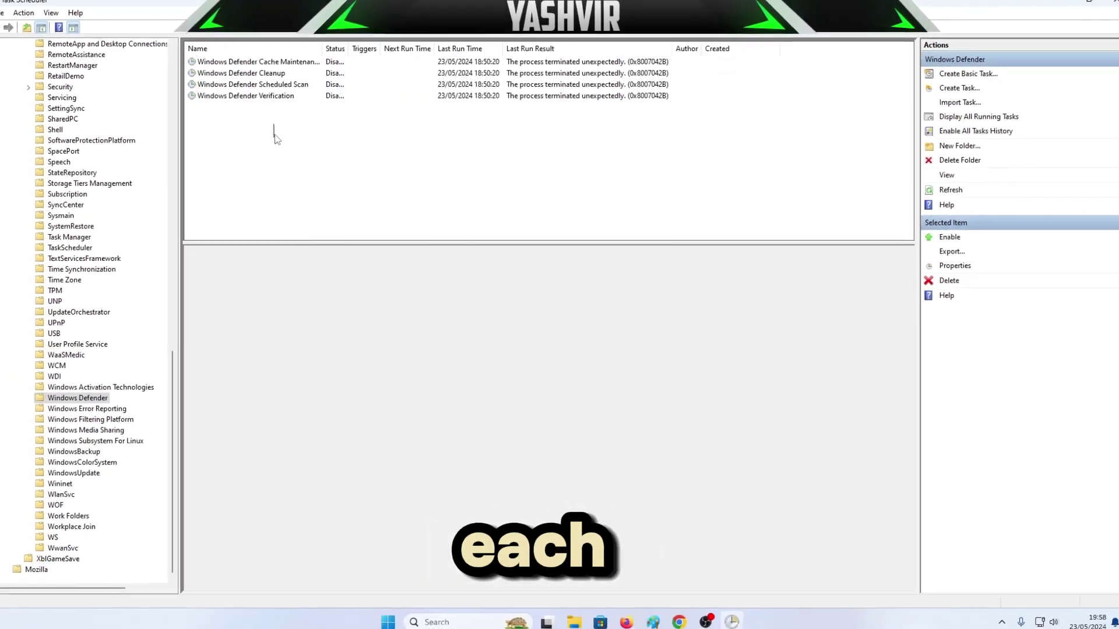
{"action": "left_click", "coordinate": [1113, 2]}
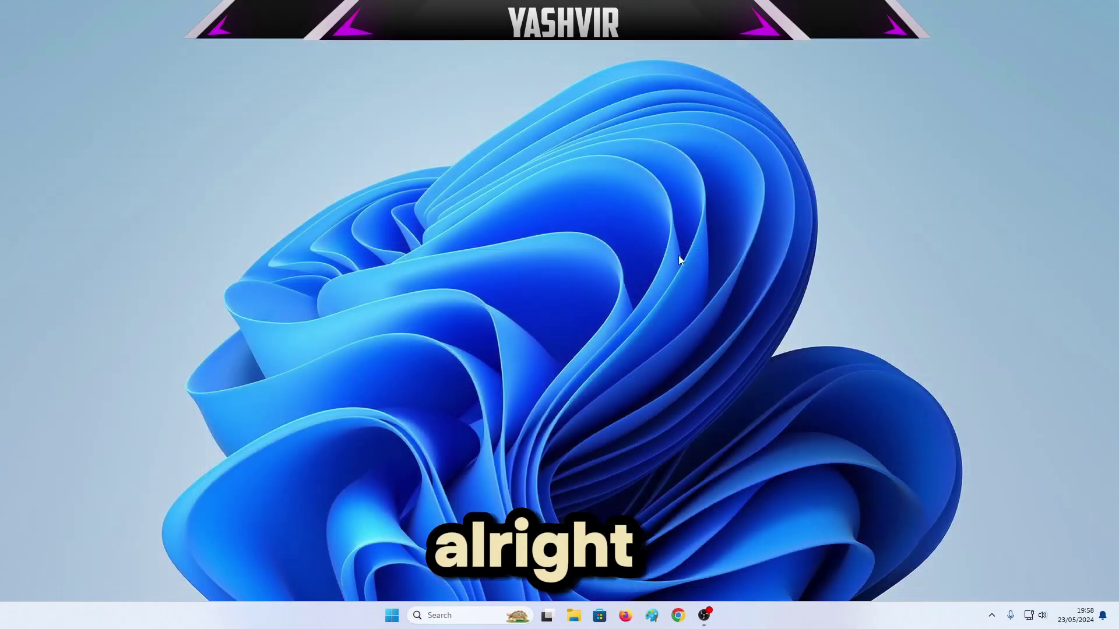
{"action": "right_click", "coordinate": [607, 138]}
{"action": "left_click", "coordinate": [641, 185]}
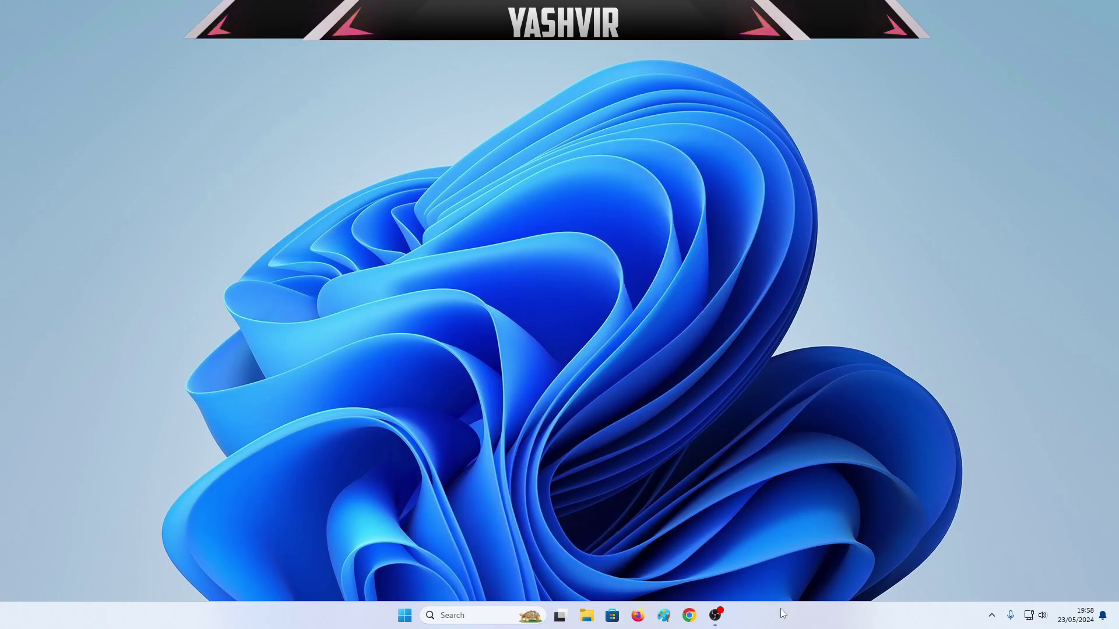
Step: Bring up the Run dialog, move it to the middle of the screen, and try to run gpedit
{"action": "key", "text": "super"}
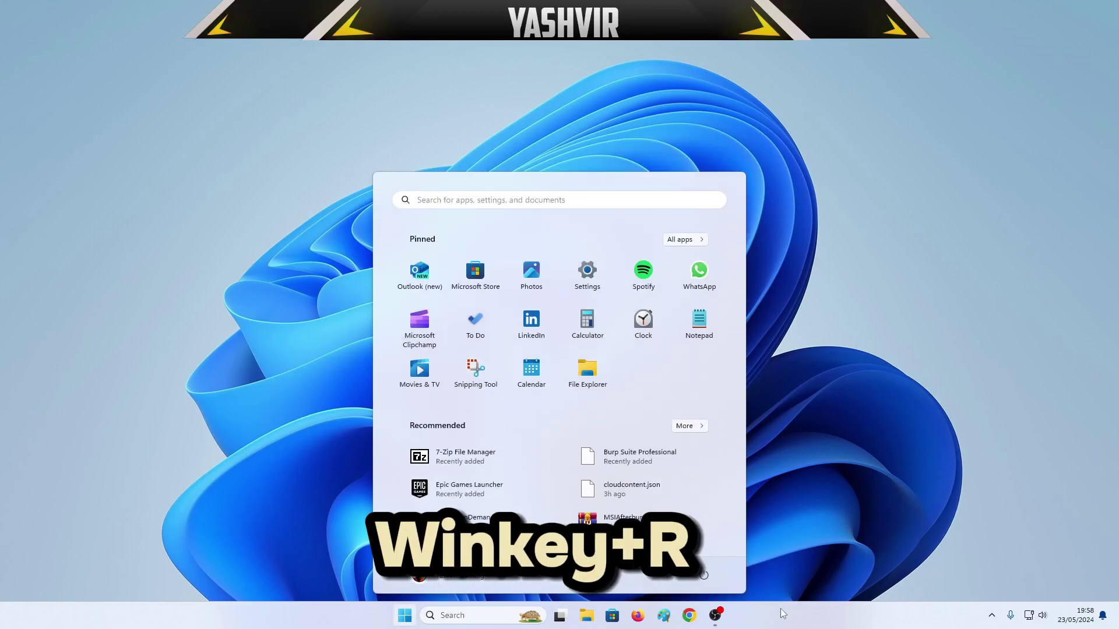
{"action": "key", "text": "super+r"}
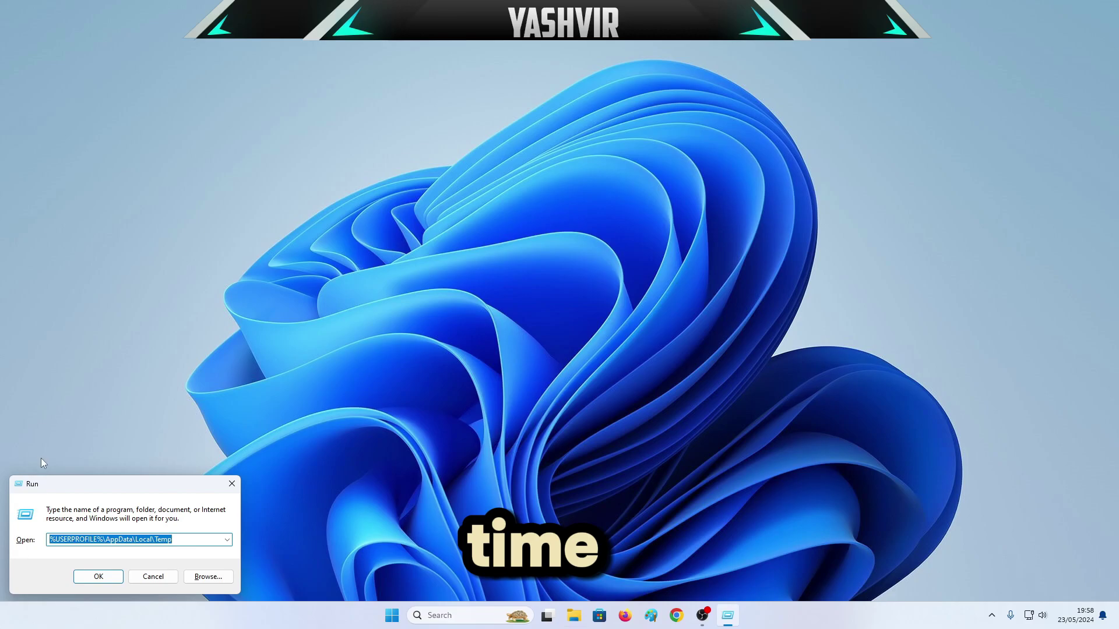
{"action": "left_click_drag", "start_coordinate": [68, 478], "coordinate": [536, 303]}
{"action": "type", "text": "g"}
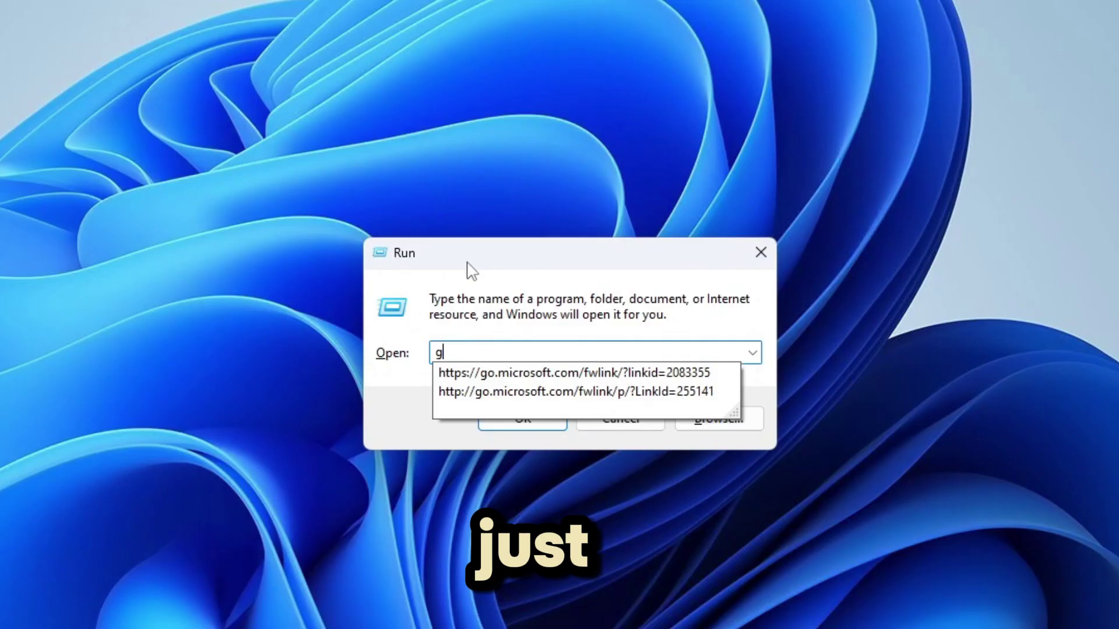
{"action": "type", "text": "pedit"}
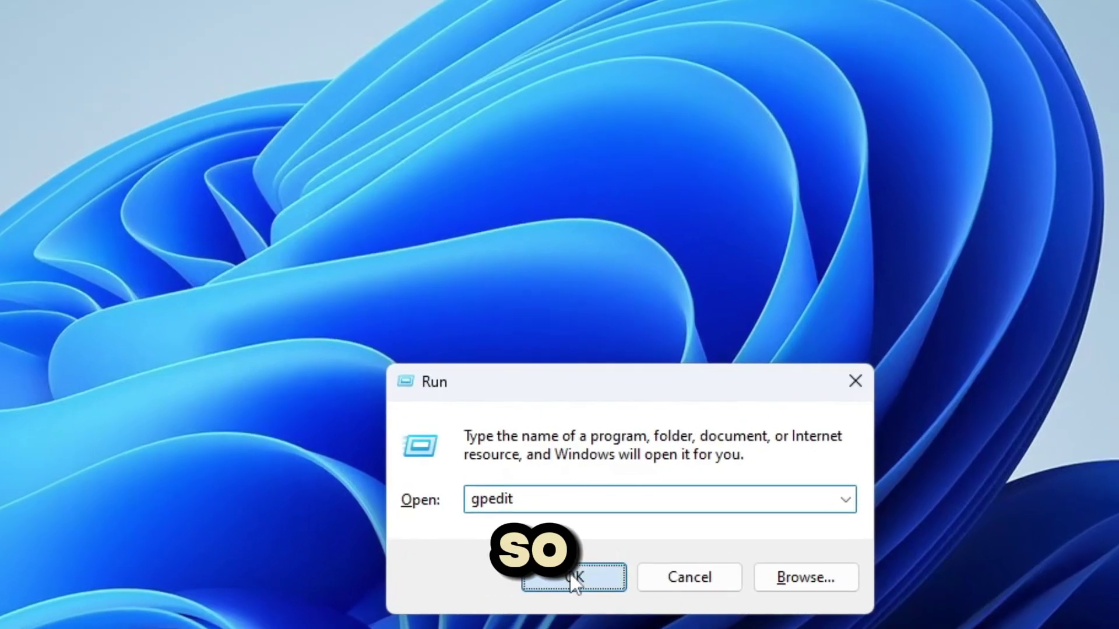
{"action": "left_click", "coordinate": [518, 414]}
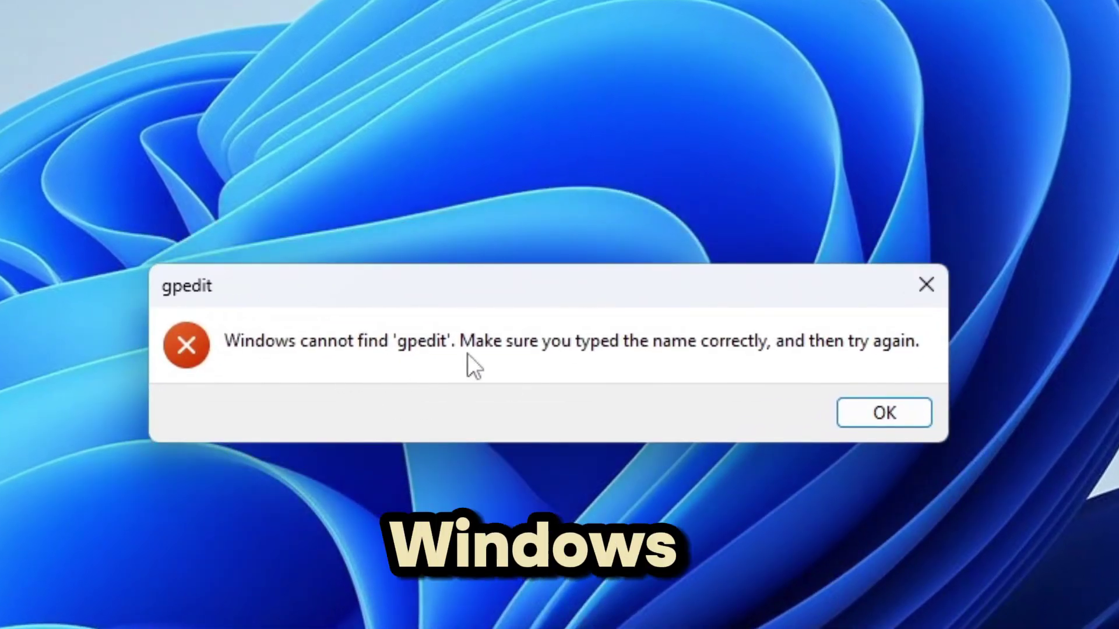
Step: Dismiss the error message and run gpedit.msc from the Run dialog
{"action": "left_click", "coordinate": [884, 415]}
{"action": "key", "text": "BackSpace"}
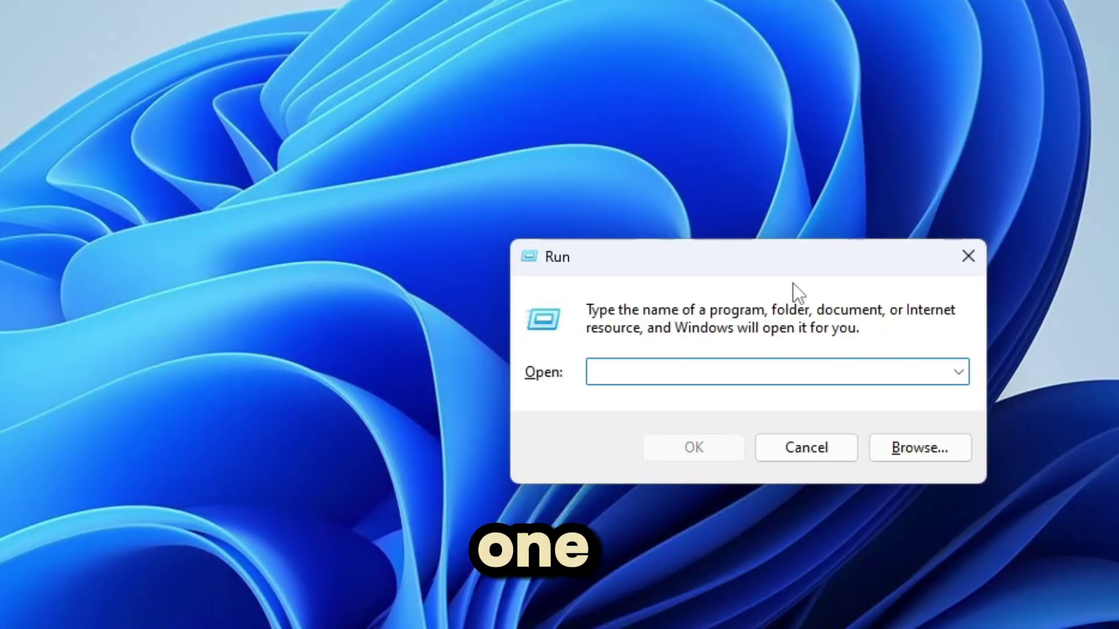
{"action": "type", "text": "gpedit.msc"}
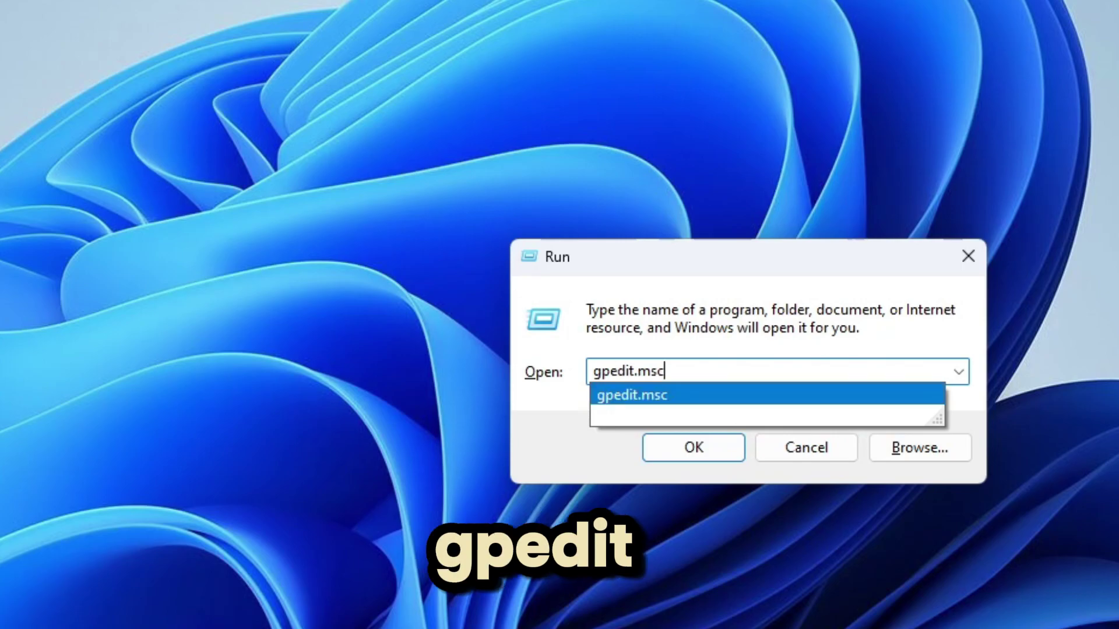
{"action": "key", "text": "BackSpace"}
{"action": "key", "text": "BackSpace"}
{"action": "key", "text": "BackSpace"}
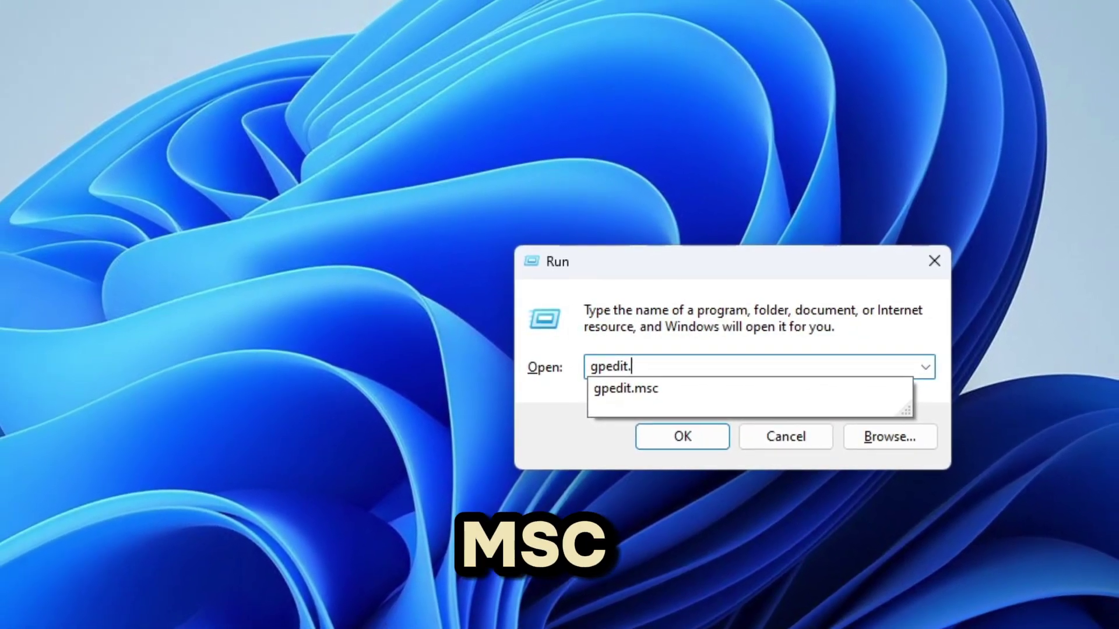
{"action": "type", "text": "msc"}
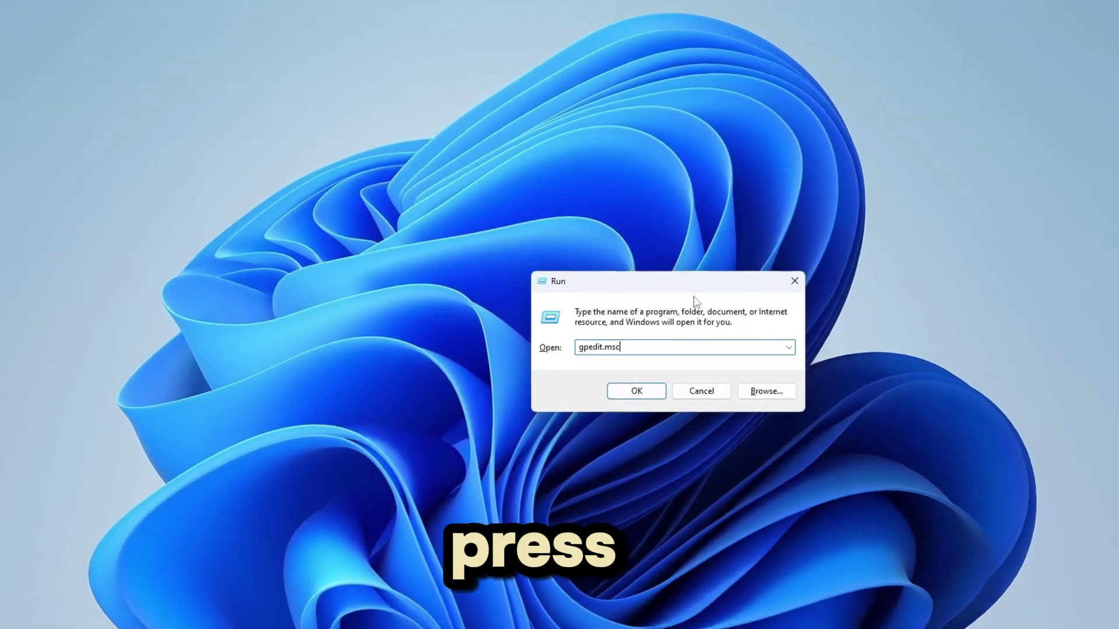
{"action": "key", "text": "Return"}
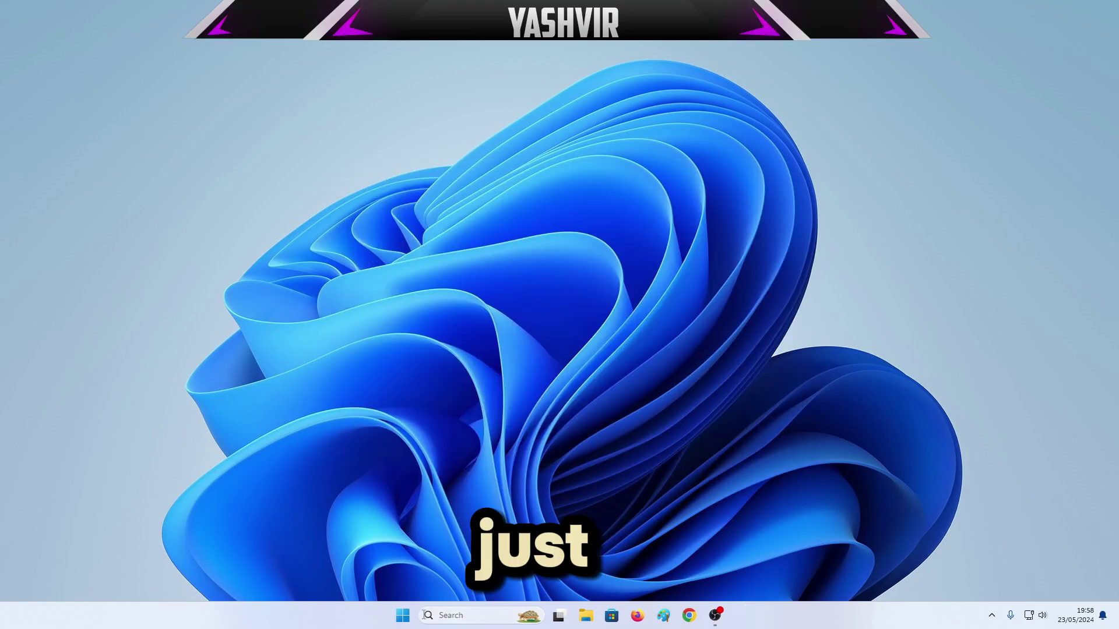
Step: Search Windows for "edit", open Edit group policy, and maximize the Local Group Policy Editor window
{"action": "left_click", "coordinate": [444, 615]}
{"action": "type", "text": "edit"}
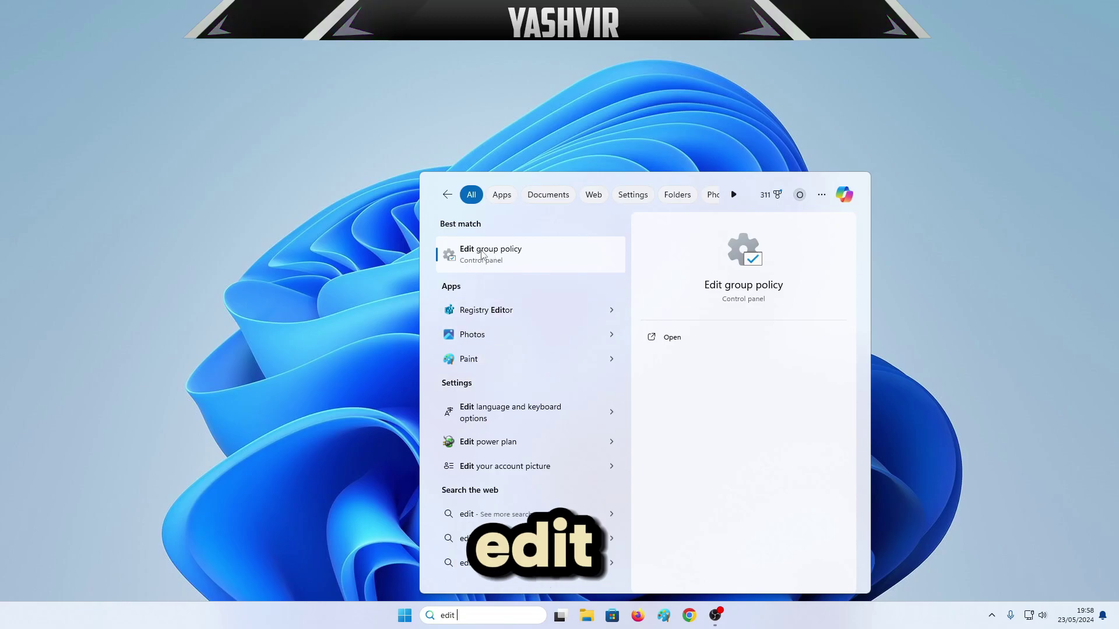
{"action": "left_click", "coordinate": [519, 257]}
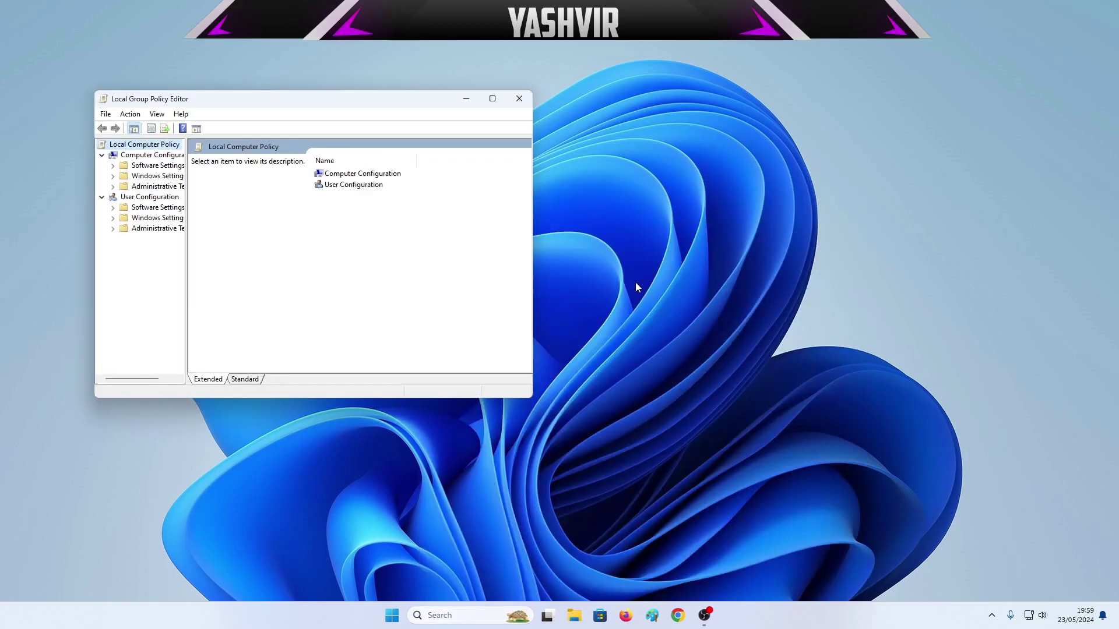
{"action": "left_click_drag", "start_coordinate": [399, 104], "coordinate": [430, 86]}
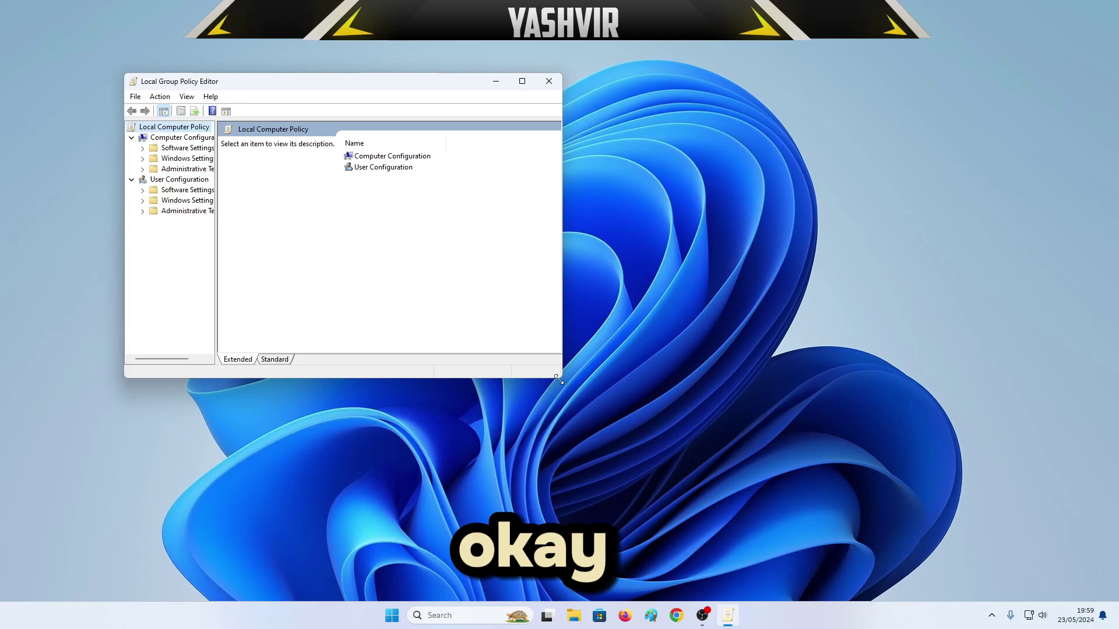
{"action": "left_click_drag", "start_coordinate": [565, 381], "coordinate": [790, 476]}
{"action": "left_click", "coordinate": [750, 80]}
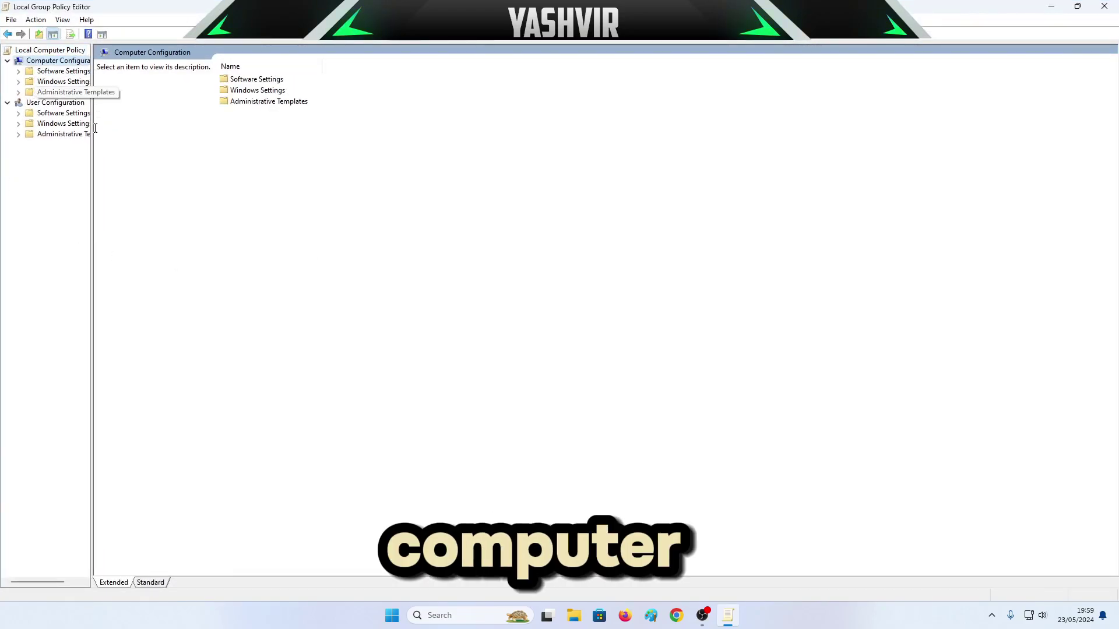
Step: Widen the policy tree and open Microsoft Defender Antivirus under Computer Configuration > Administrative Templates > Windows Components
{"action": "left_click_drag", "start_coordinate": [96, 128], "coordinate": [189, 130]}
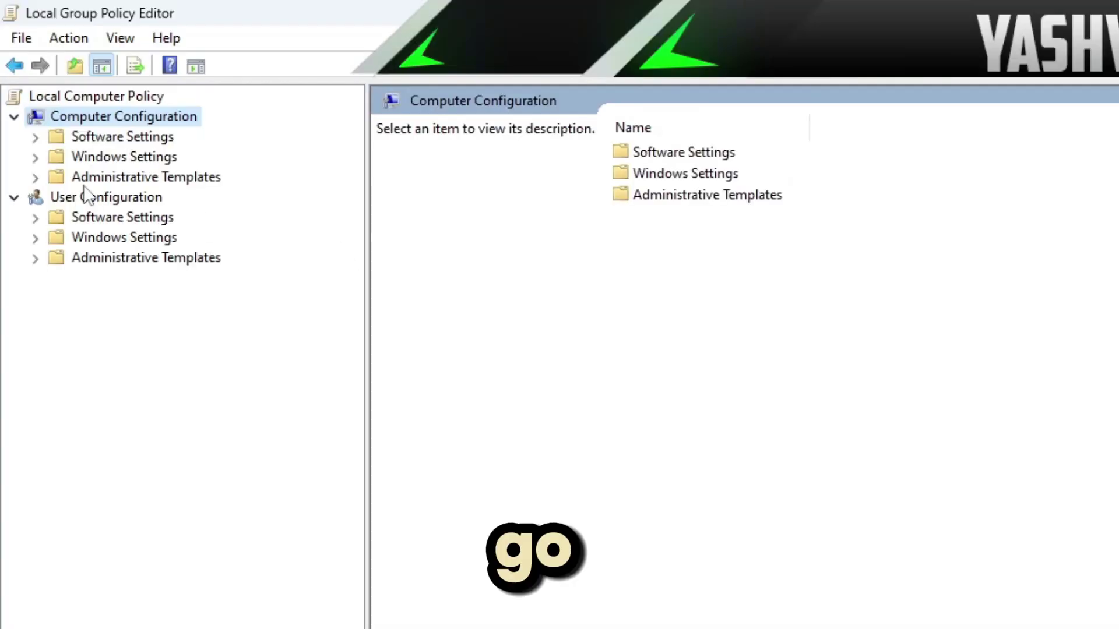
{"action": "double_click", "coordinate": [119, 177]}
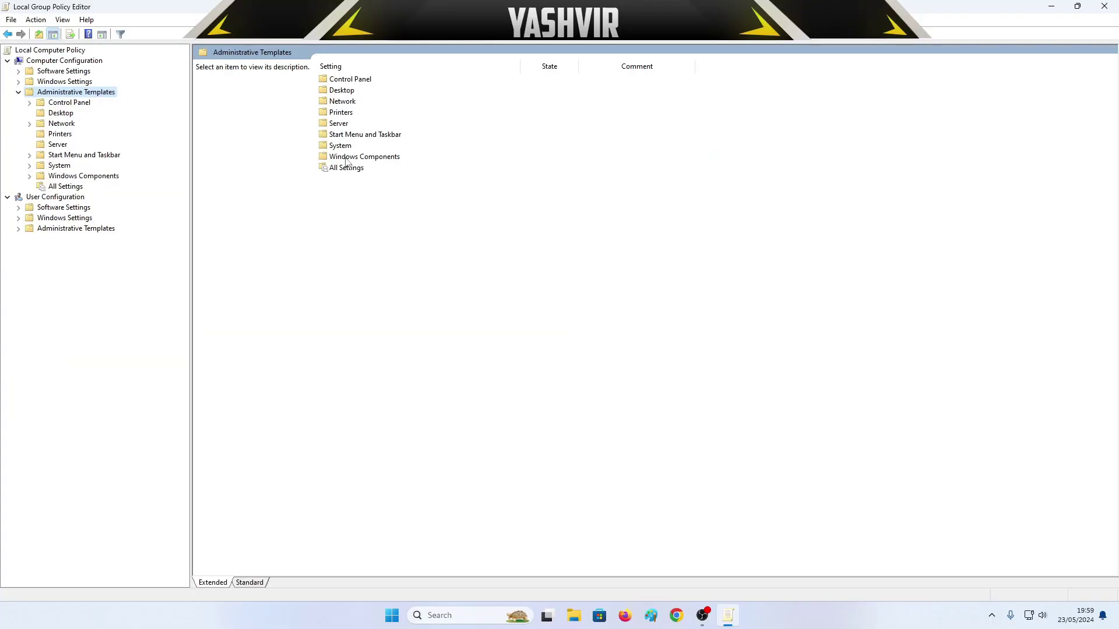
{"action": "left_click", "coordinate": [670, 304]}
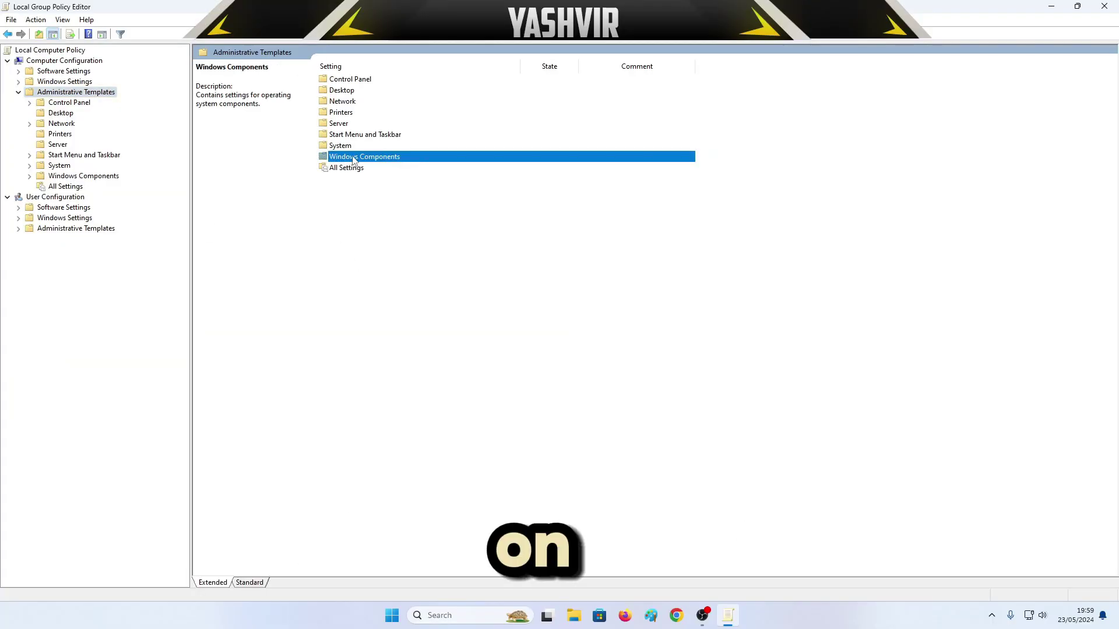
{"action": "double_click", "coordinate": [357, 158]}
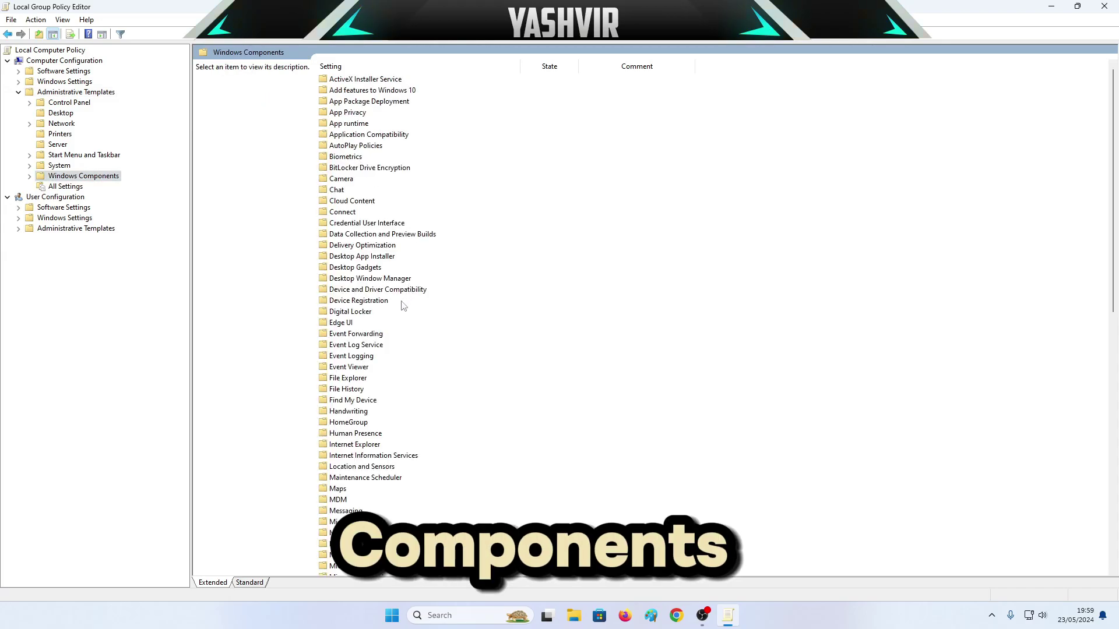
{"action": "scroll", "coordinate": [403, 305], "scroll_direction": "down", "scroll_amount": 7}
{"action": "left_click", "coordinate": [372, 302]}
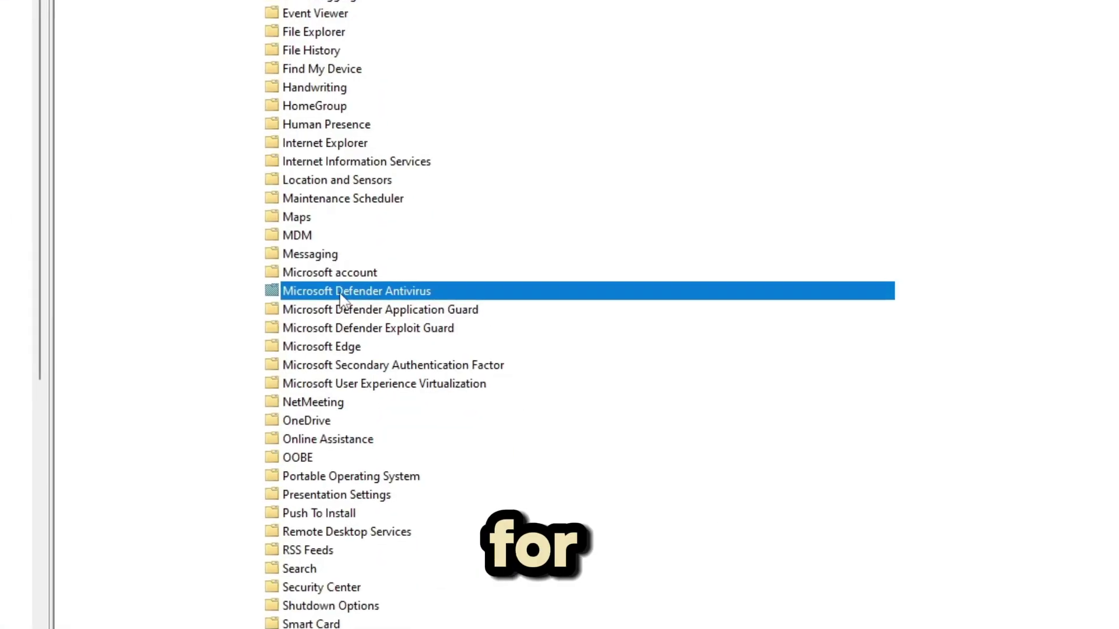
{"action": "double_click", "coordinate": [360, 293]}
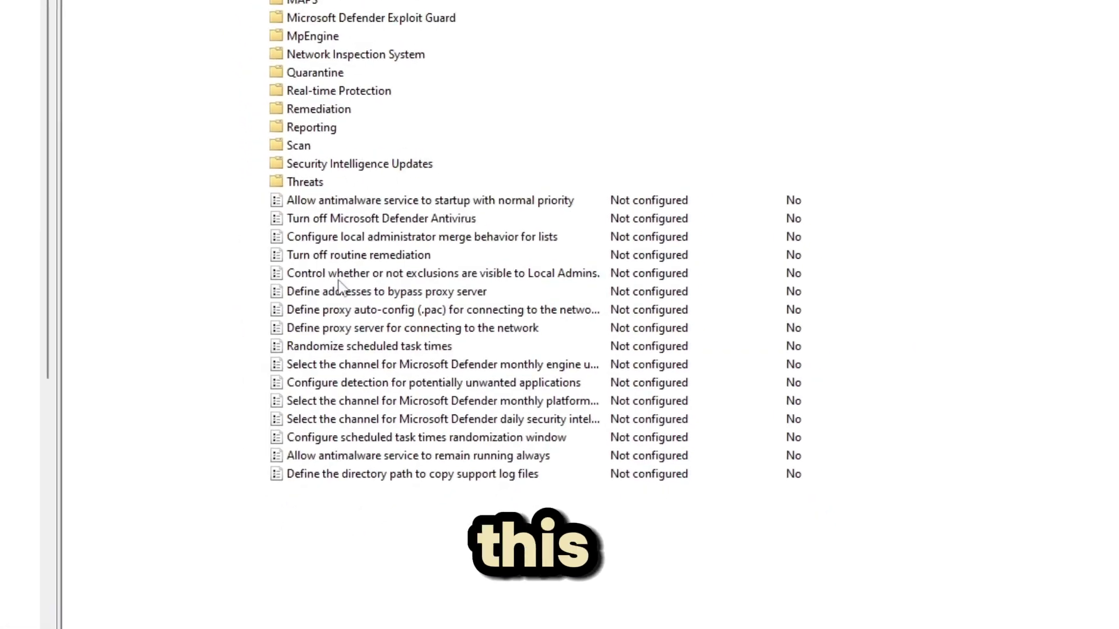
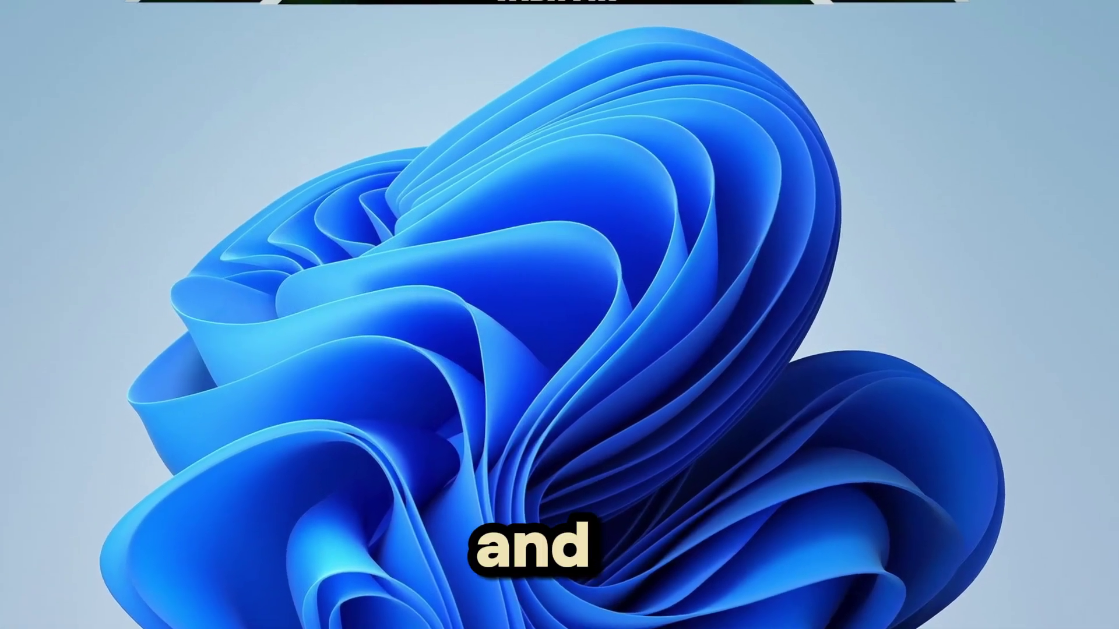
Step: Open the Start menu and bring up the computer's power options
{"action": "key", "text": "super"}
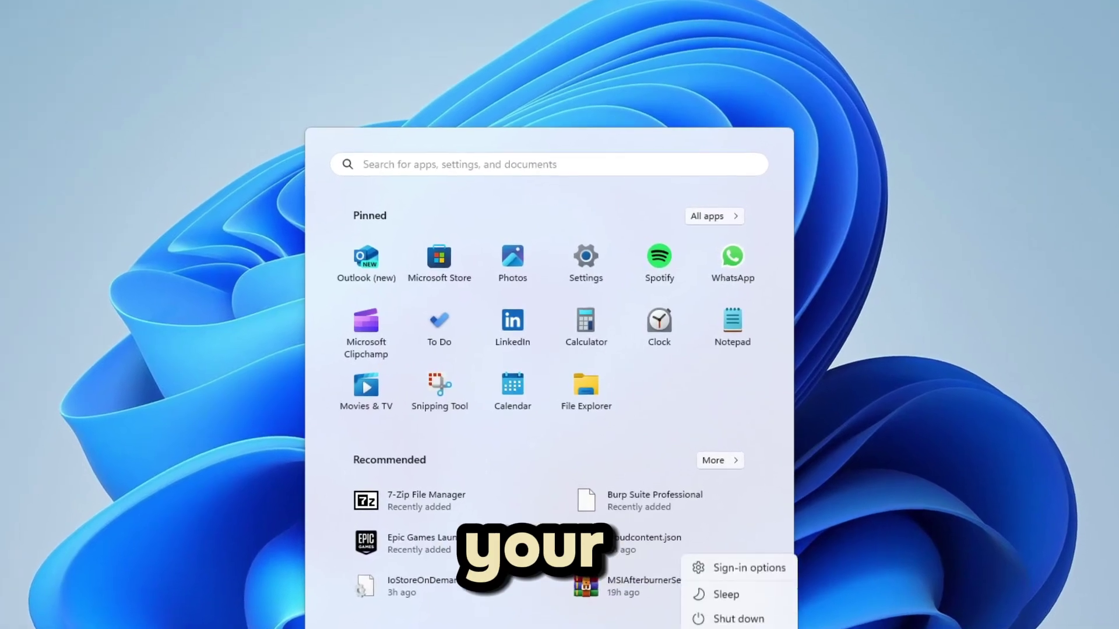